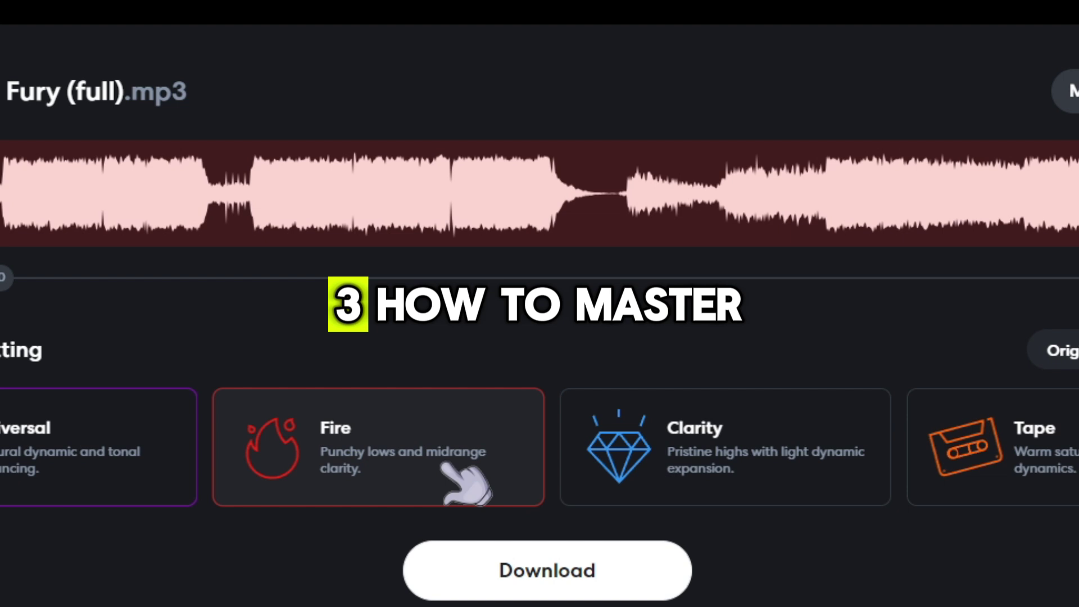
# - Step through the Unleashed Fury upload dialog to visibility and publish the video
pyautogui.click(609, 468)
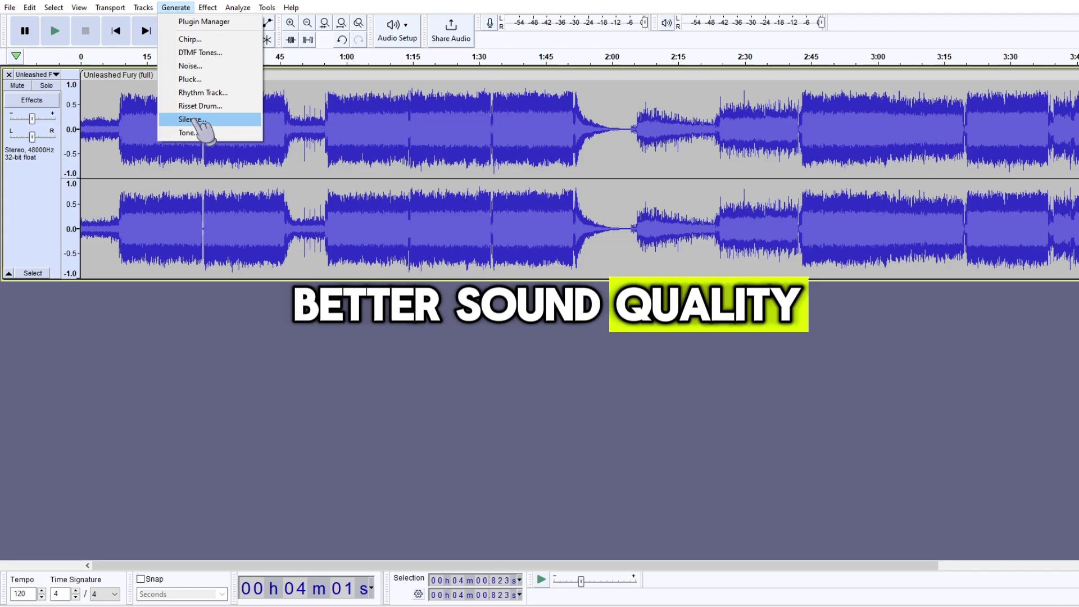
pyautogui.moveTo(239, 563); pyautogui.dragTo(775, 567)
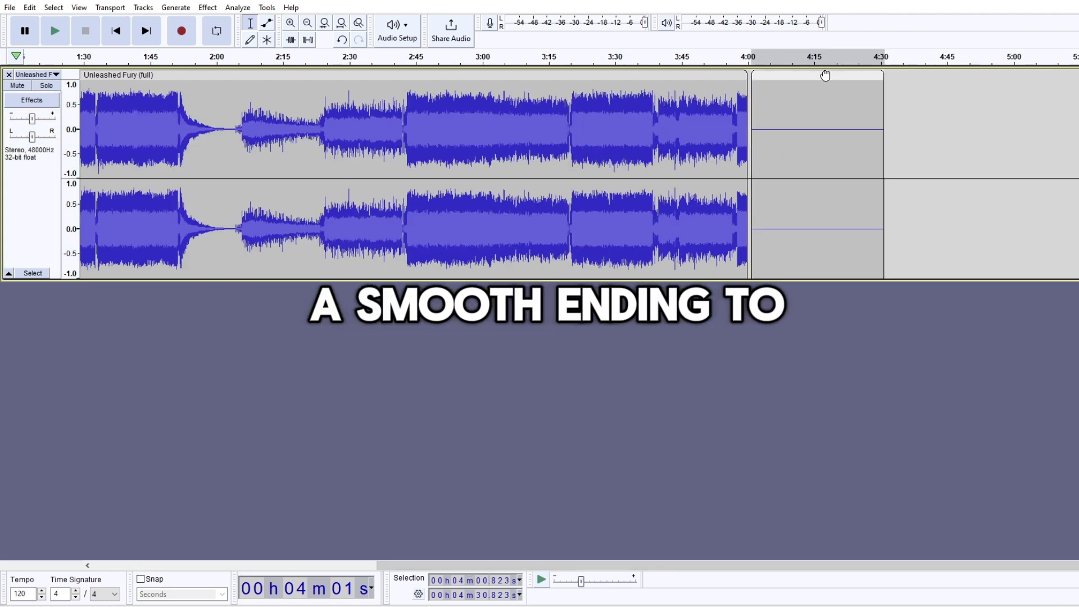
pyautogui.click(743, 110)
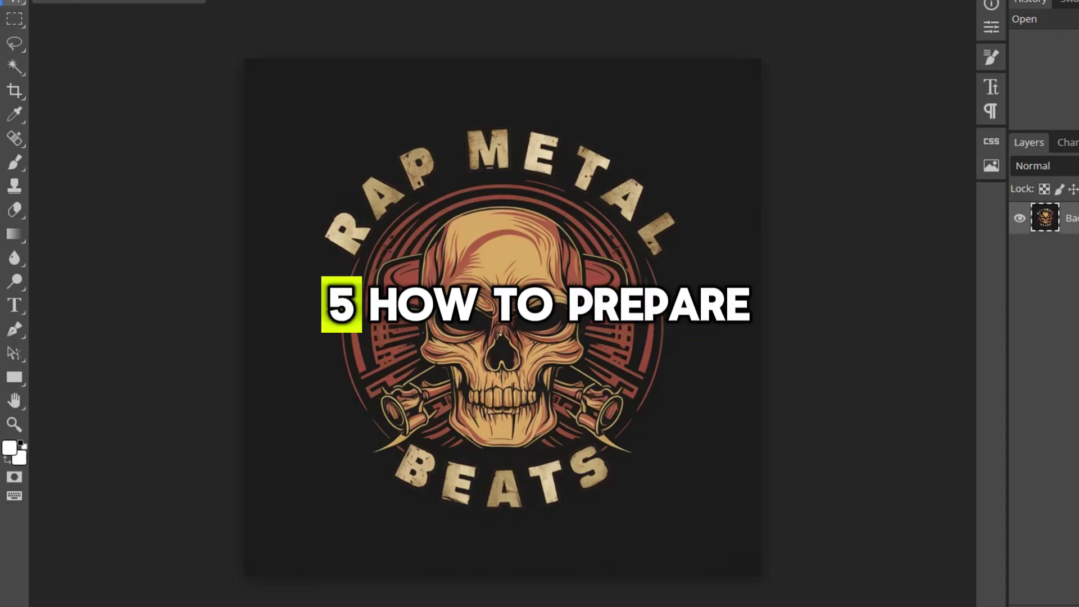
pyautogui.click(86, 44)
pyautogui.moveTo(311, 111); pyautogui.dragTo(341, 355)
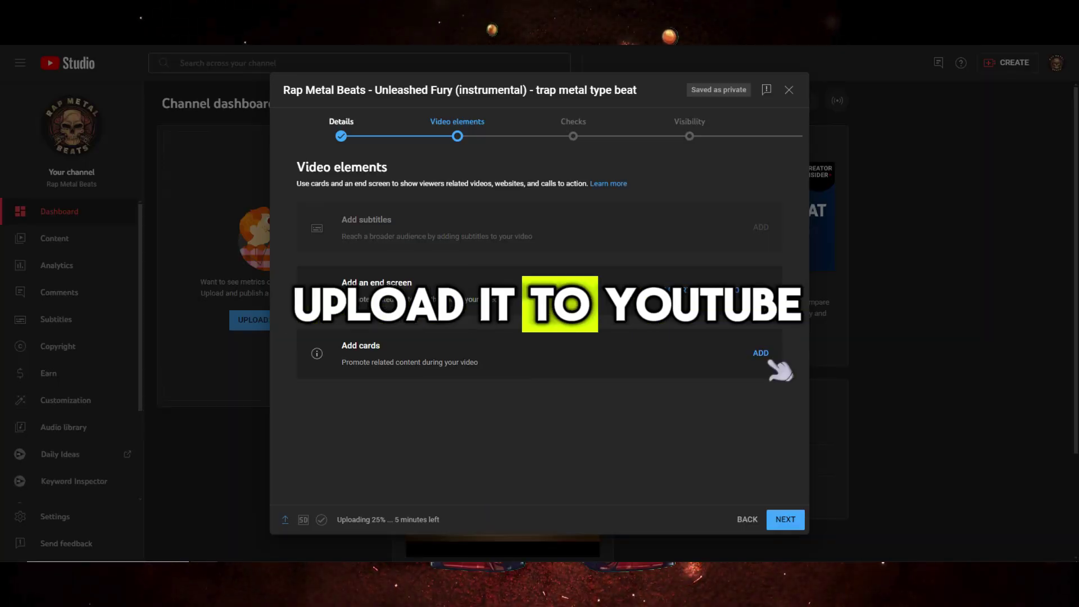
pyautogui.click(784, 520)
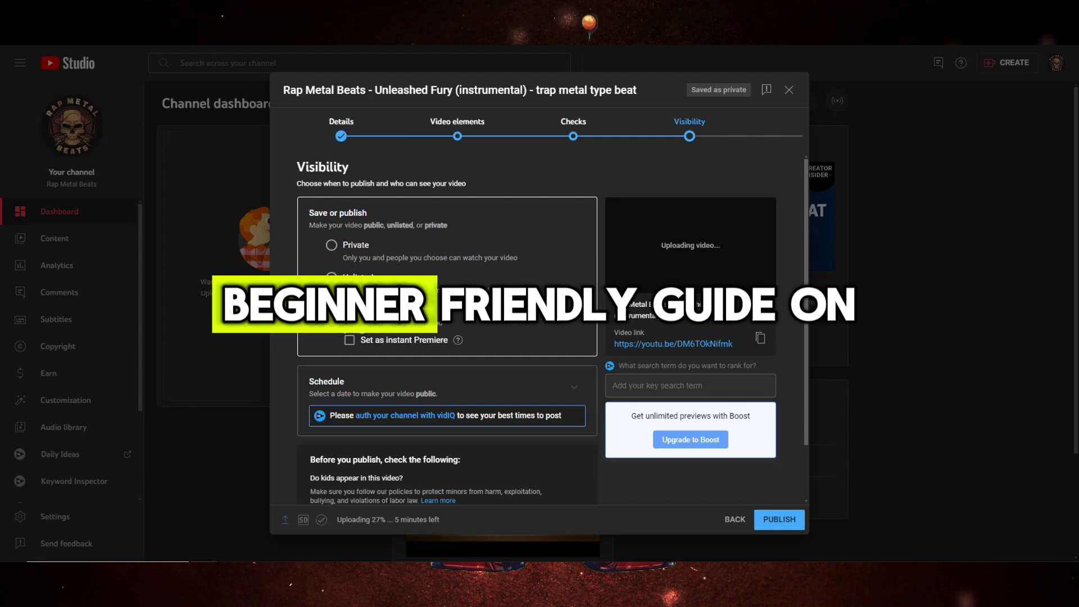
pyautogui.click(781, 520)
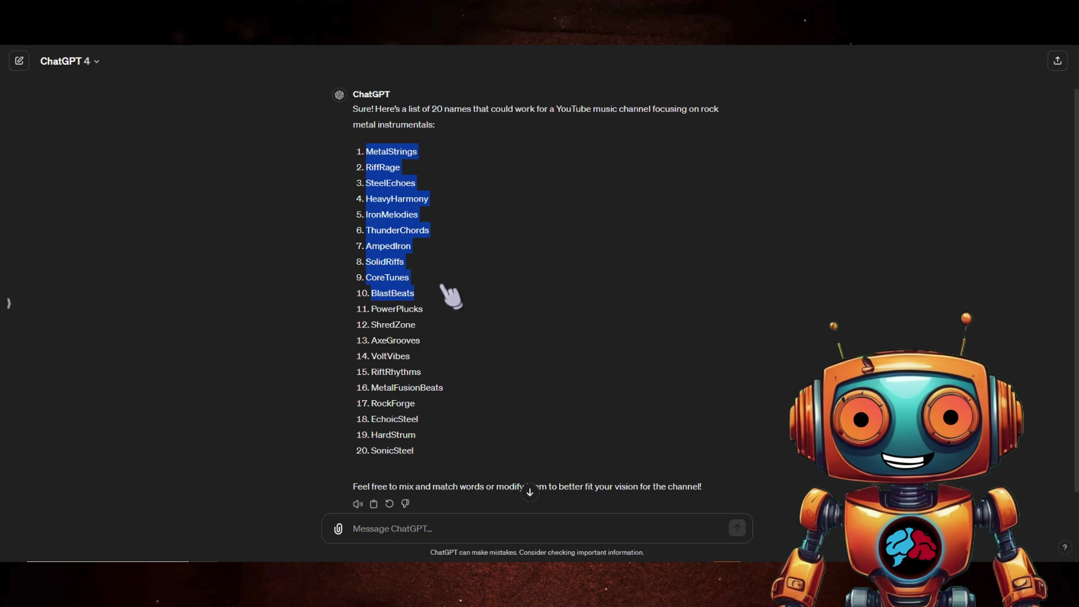
# - Copy ChatGPT's suggested channel names into the Hopper YouTube Name Checker
pyautogui.rightClick(426, 236)
pyautogui.click(432, 241)
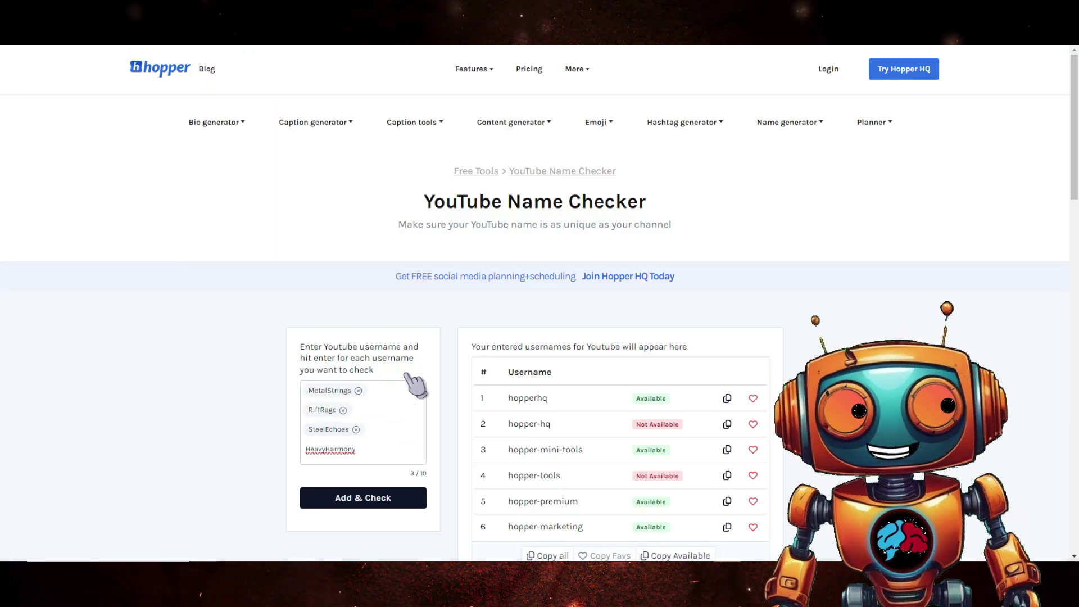
pyautogui.press('Return')
pyautogui.write('IronMelodies')
pyautogui.press('Return')
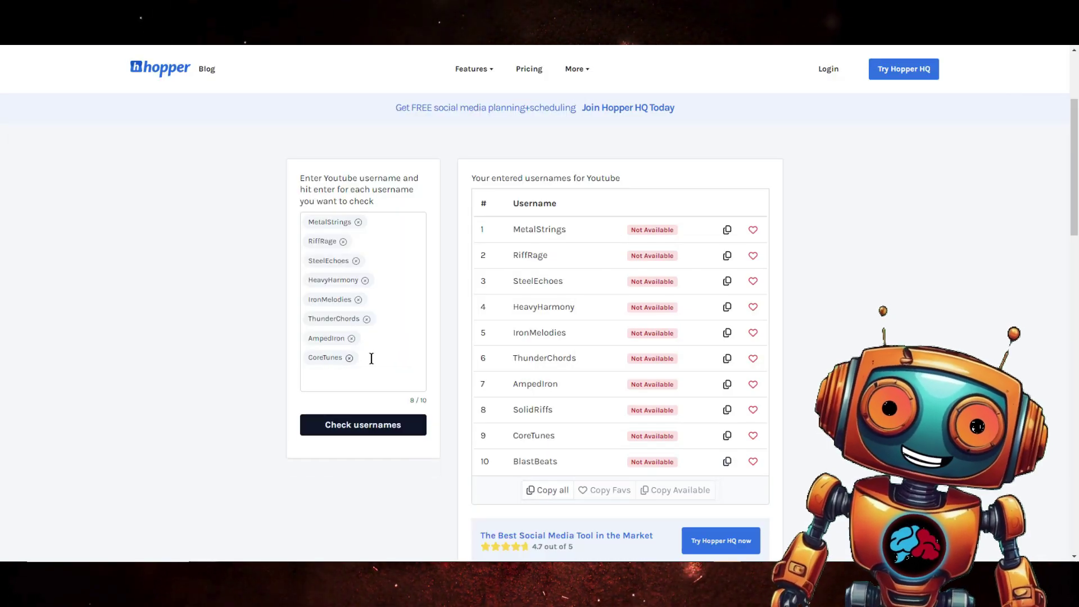
# - Swap in the next batch of names, then request a fresh name list from ChatGPT
pyautogui.press('BackSpace')
pyautogui.press('BackSpace')
pyautogui.press('BackSpace')
pyautogui.write('VoltVibes')
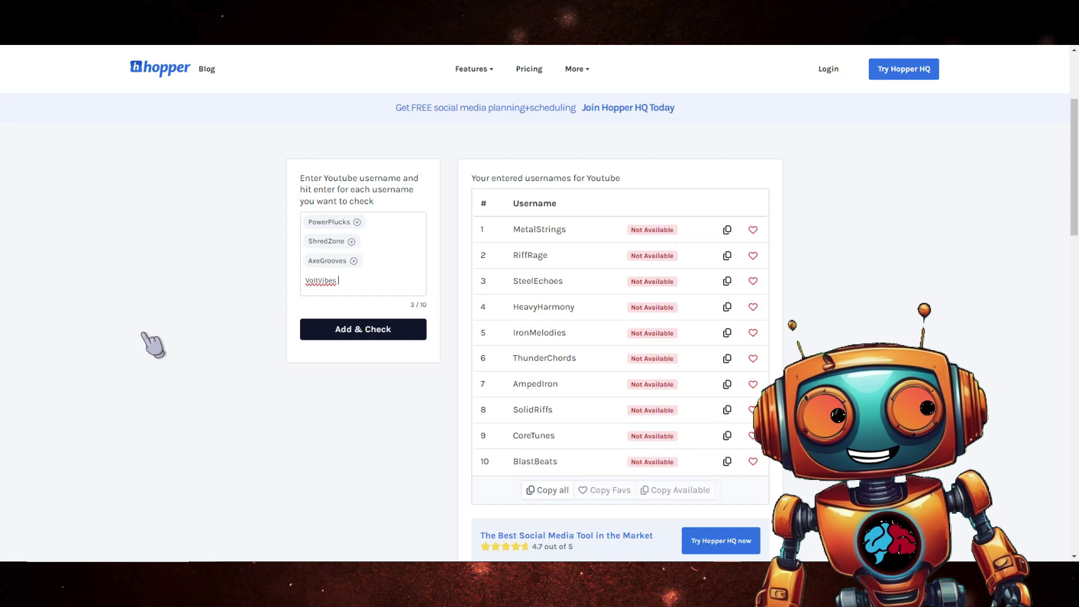
pyautogui.press('Return')
pyautogui.press('Return')
pyautogui.press('Return')
pyautogui.press('Return')
pyautogui.press('Return')
pyautogui.press('Return')
pyautogui.press('Return')
pyautogui.press('Return')
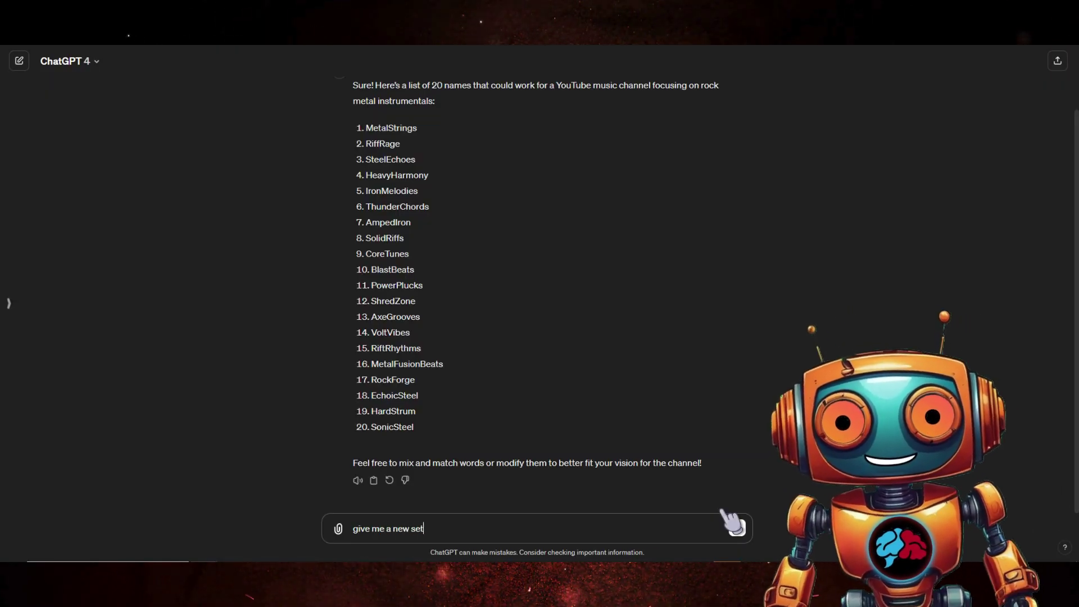
pyautogui.write('es')
pyautogui.press('Return')
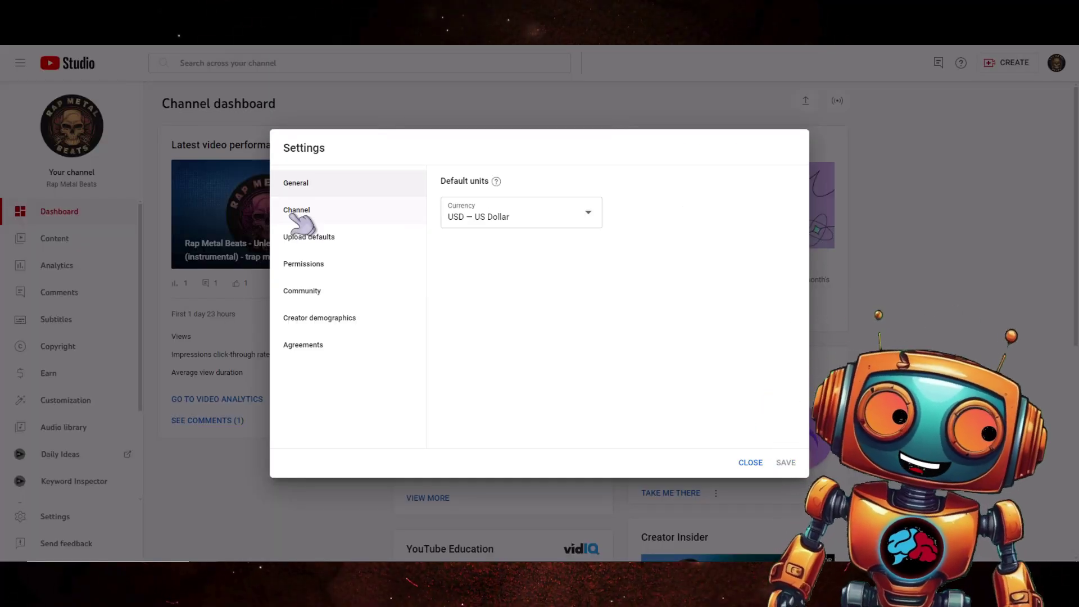
# - Create a new channel from the YouTube account's channel list via advanced settings
pyautogui.click(296, 212)
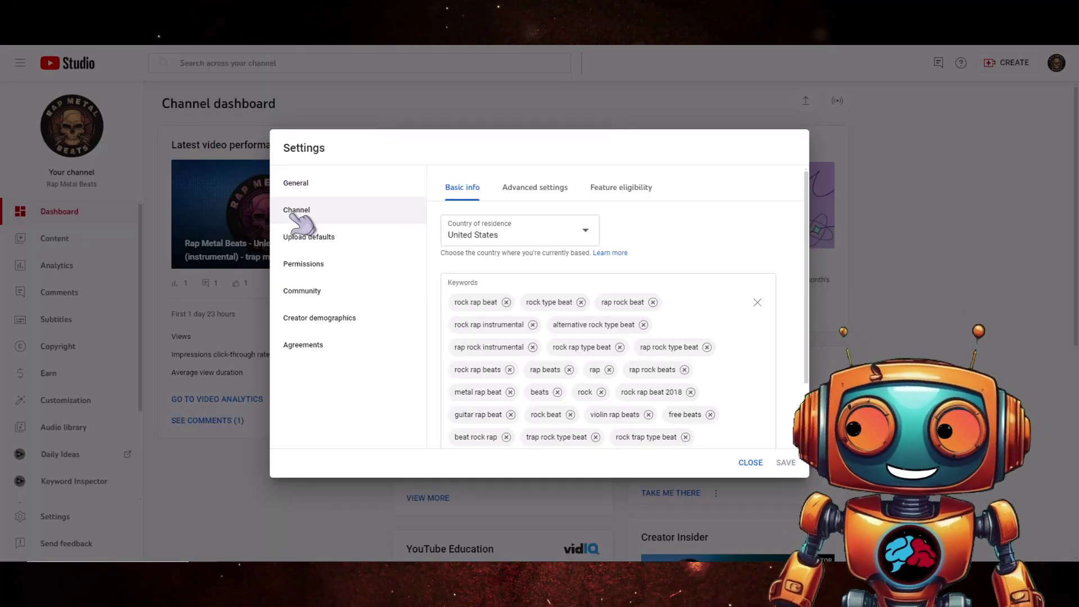
pyautogui.click(536, 188)
pyautogui.scroll(-2, 540, 229)
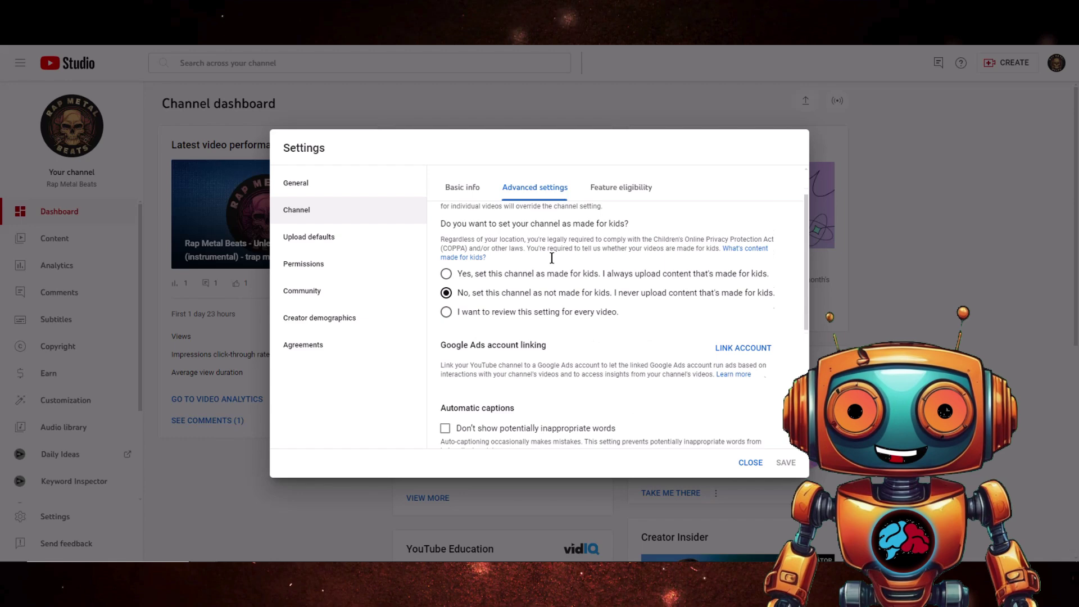
pyautogui.scroll(-3, 551, 256)
pyautogui.scroll(-2, 560, 268)
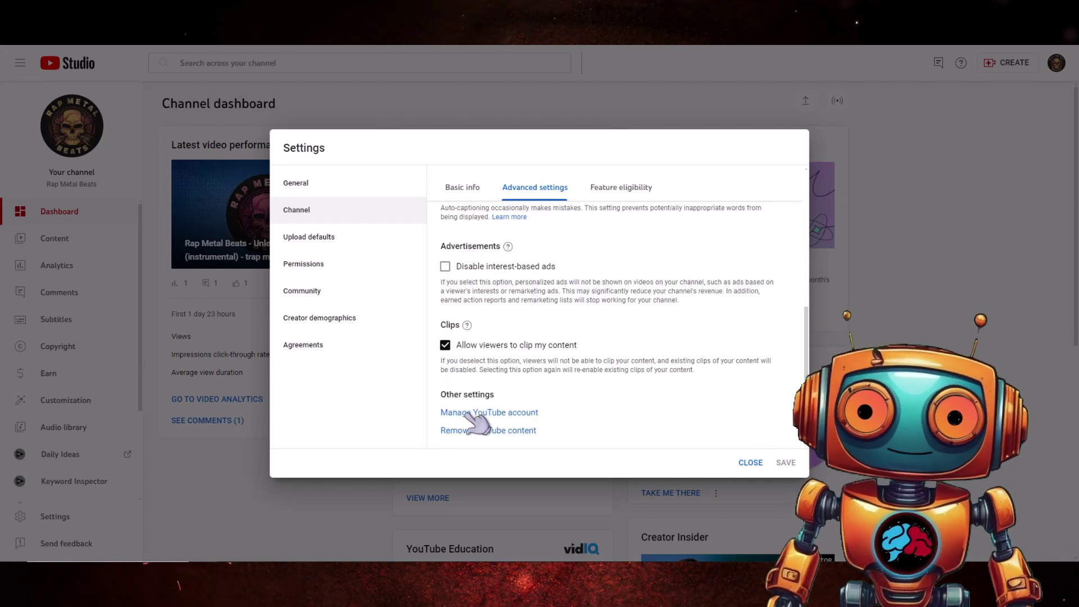
pyautogui.click(511, 413)
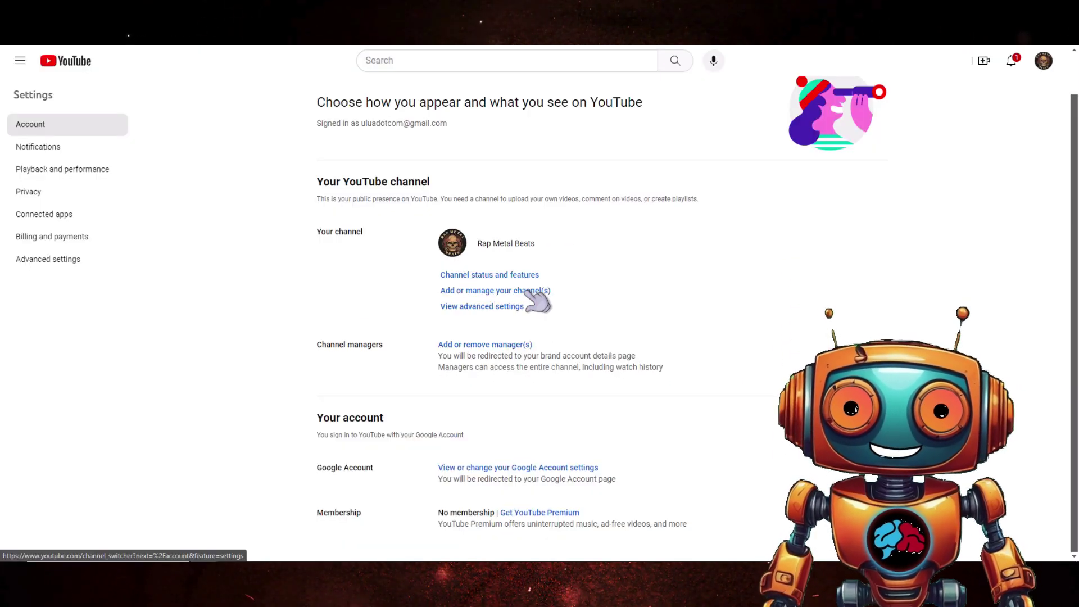
pyautogui.click(509, 292)
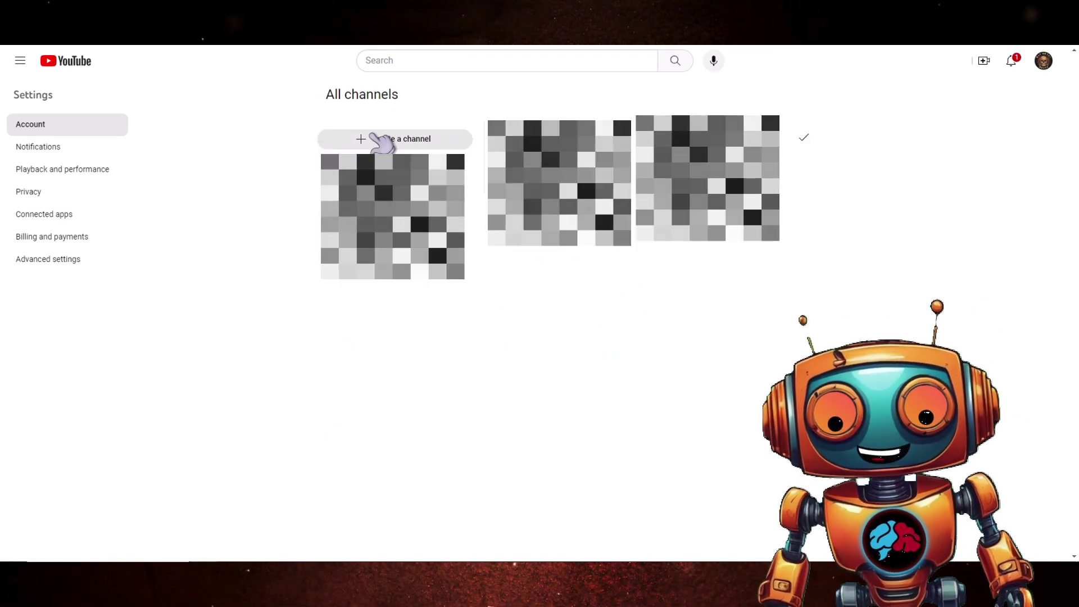
pyautogui.click(398, 143)
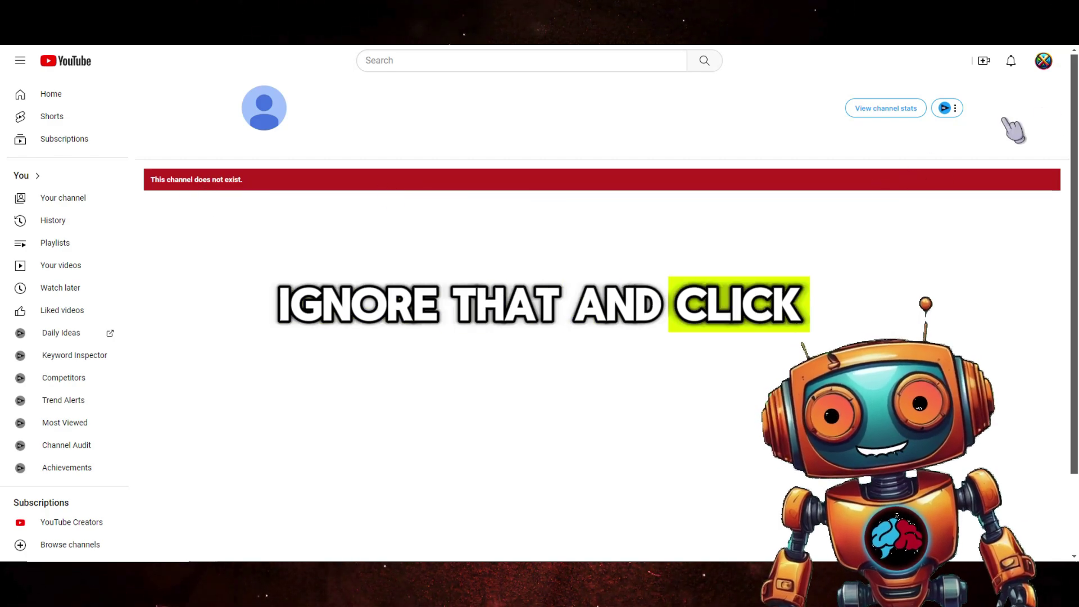
# - Switch the account to the RapMetalBeats channel
pyautogui.click(1043, 63)
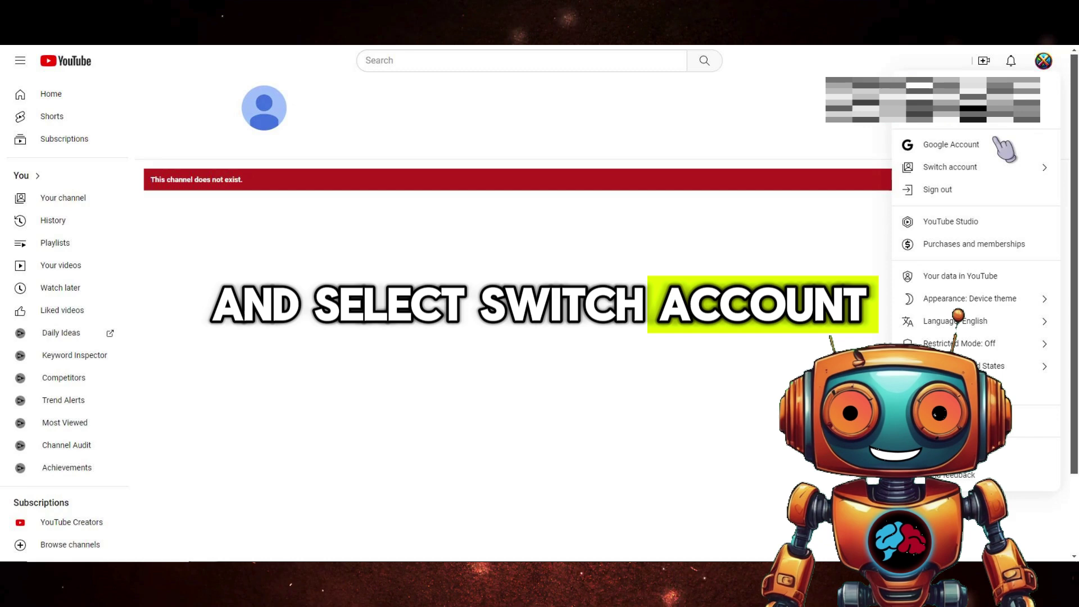
pyautogui.click(969, 173)
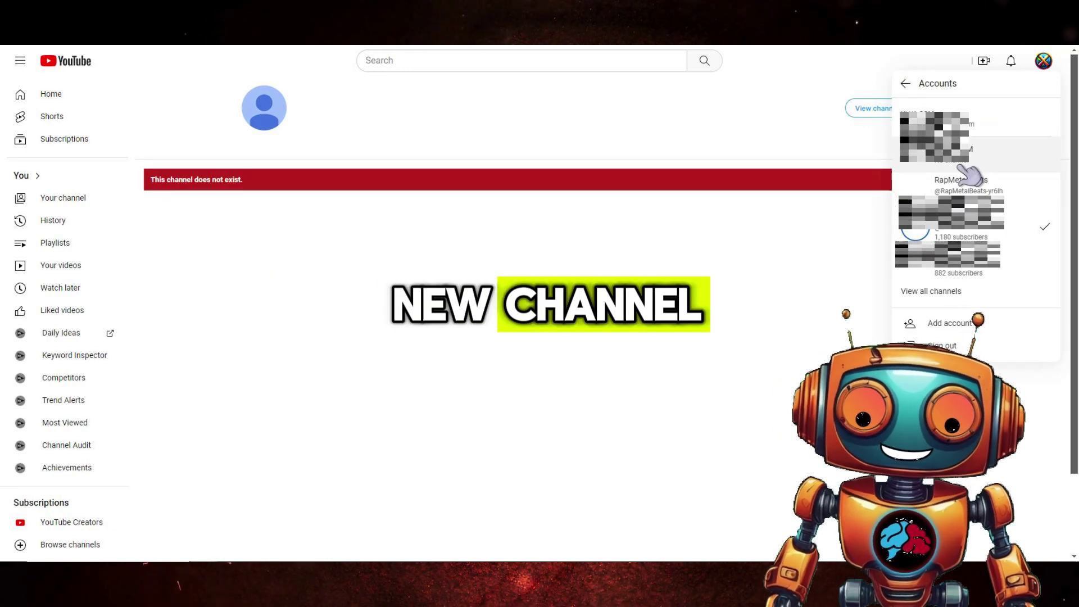
pyautogui.click(961, 179)
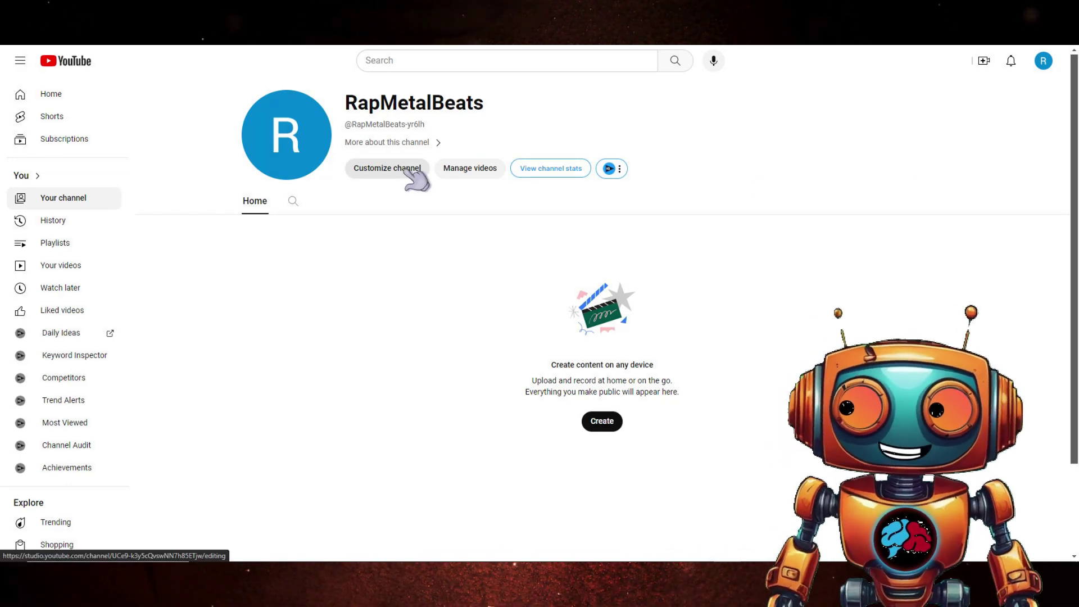
# - Open RapMetalBeats channel customization at the Branding tab, dismissing the welcome prompts
pyautogui.click(387, 168)
pyautogui.click(539, 417)
pyautogui.click(1046, 165)
pyautogui.click(1056, 63)
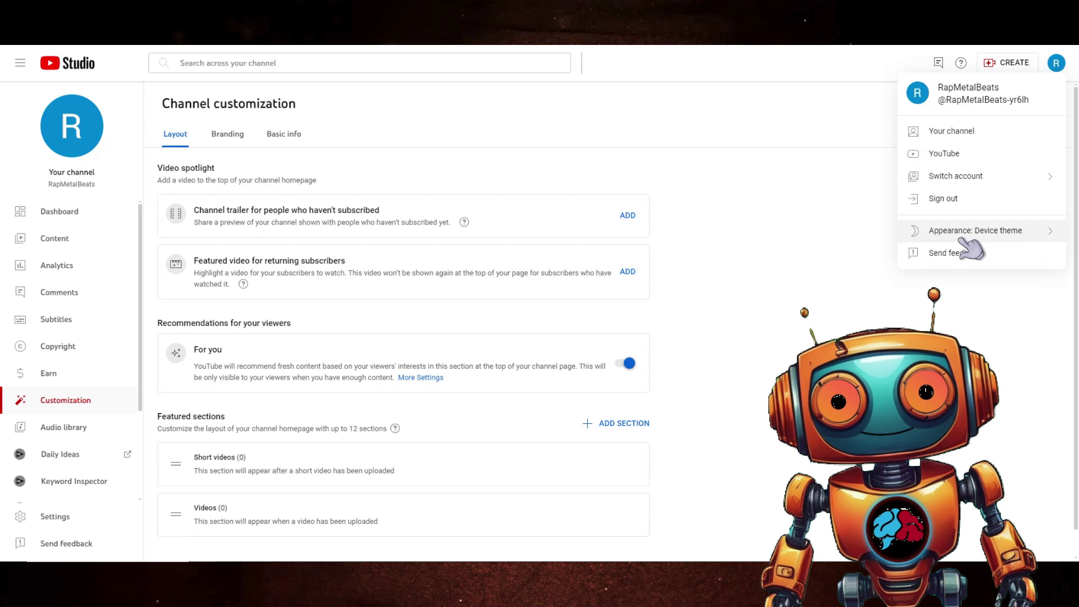
pyautogui.click(839, 278)
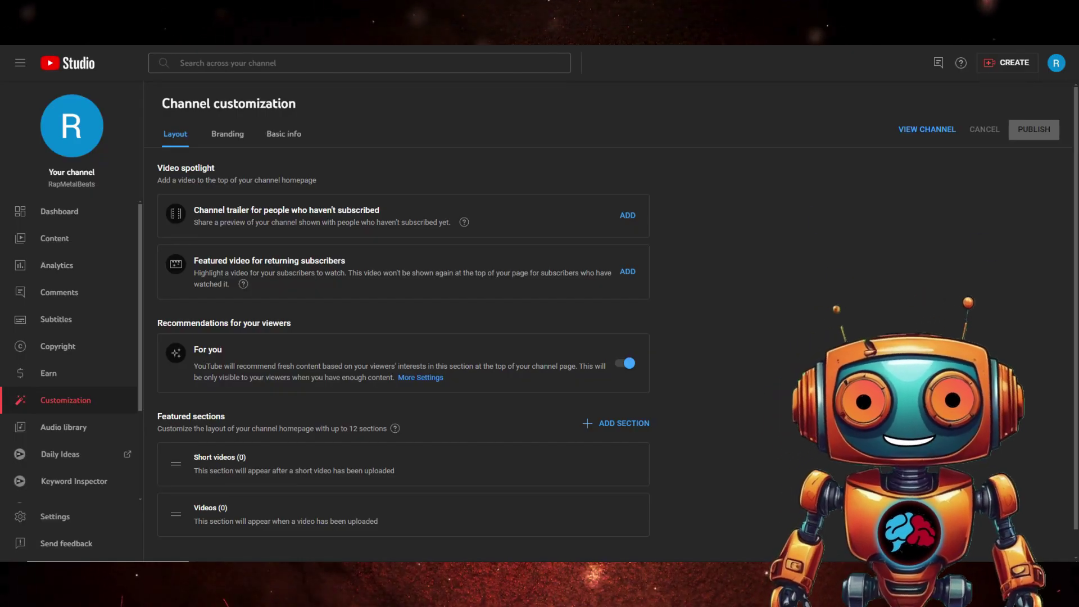
pyautogui.click(228, 135)
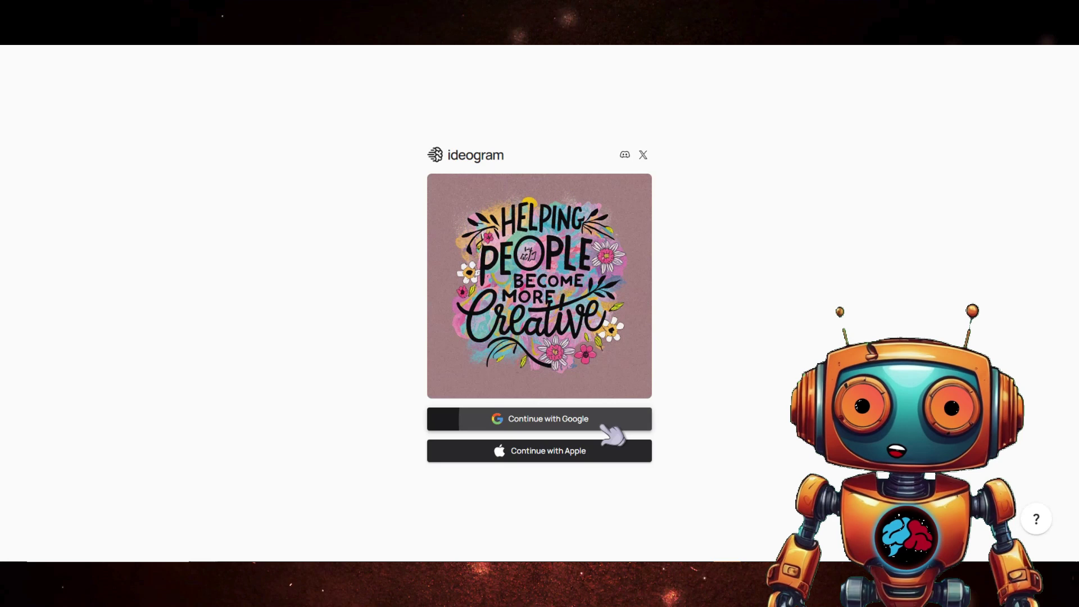
# - Sign in to Ideogram with Google, generate logos from the pasted prompt, then regenerate with the channel name
pyautogui.click(603, 422)
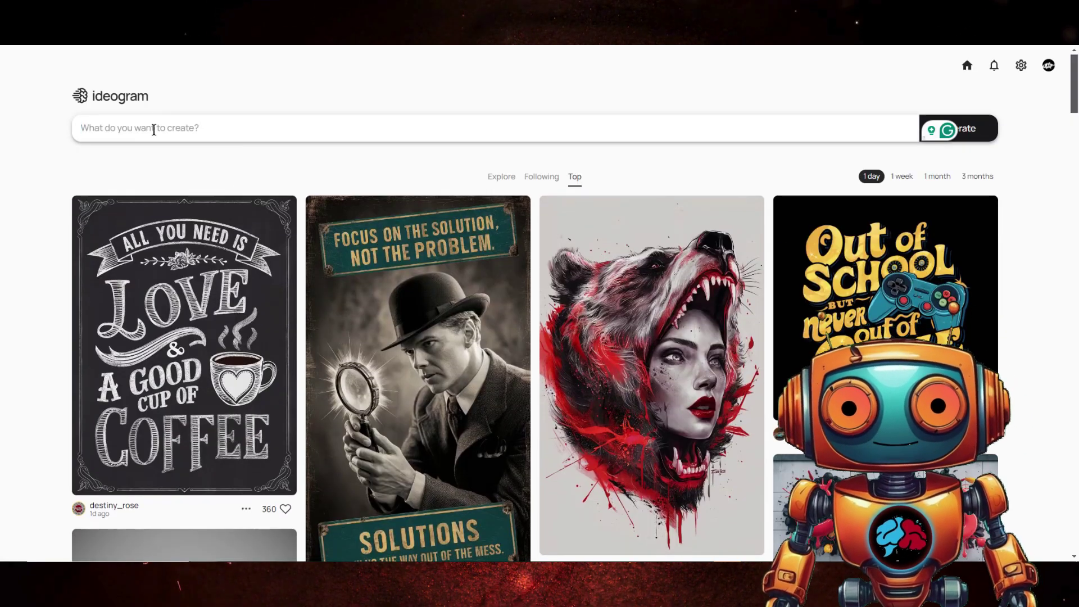
pyautogui.click(172, 136)
pyautogui.write('Youtube profile picture logo for a rock metal instrumental music channel. No text')
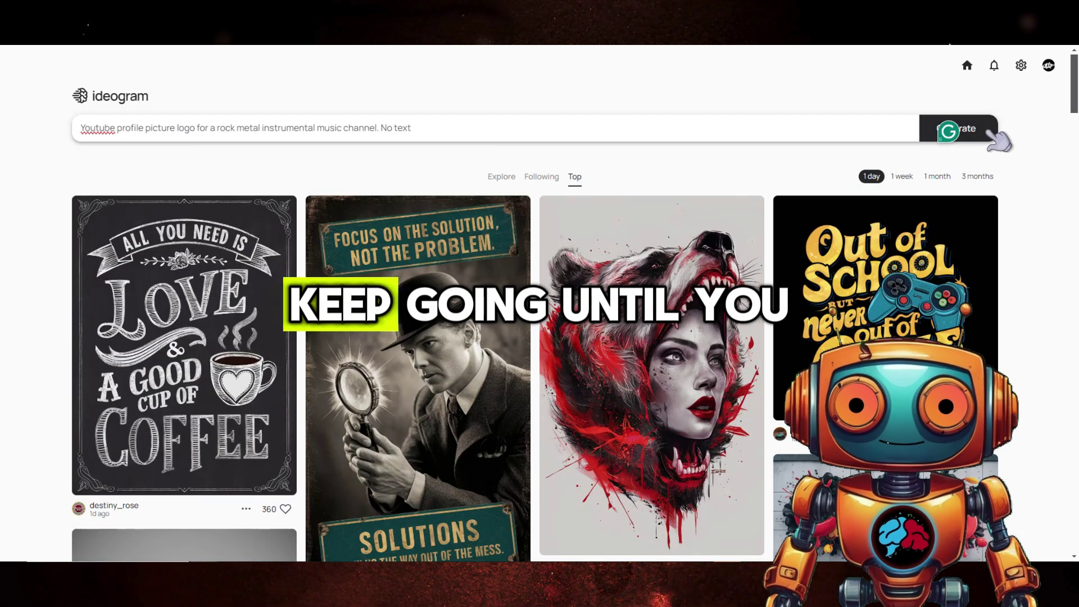
pyautogui.click(908, 65)
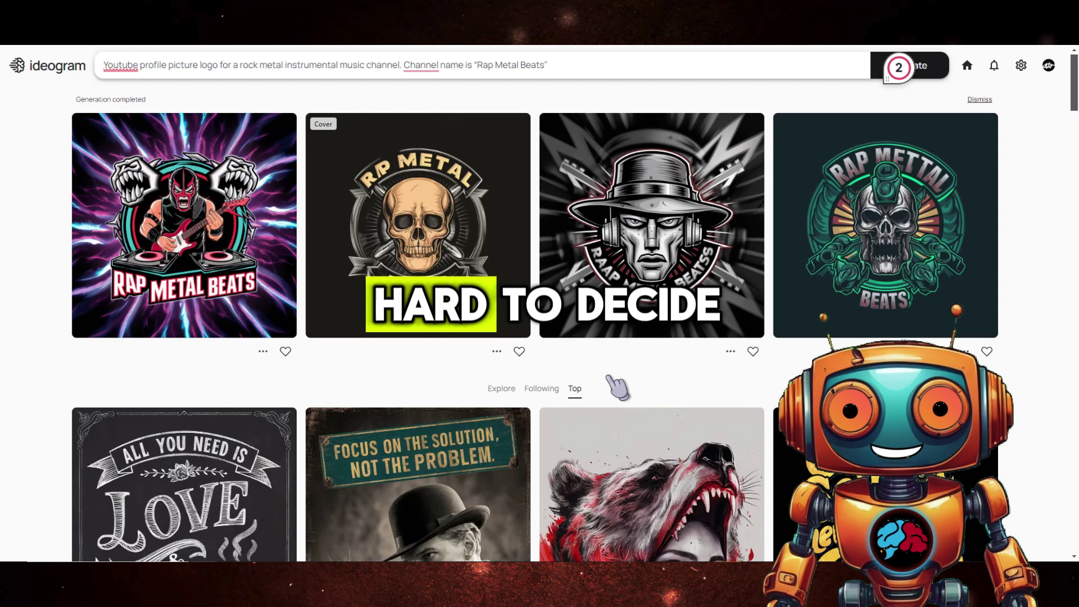
pyautogui.press('Return')
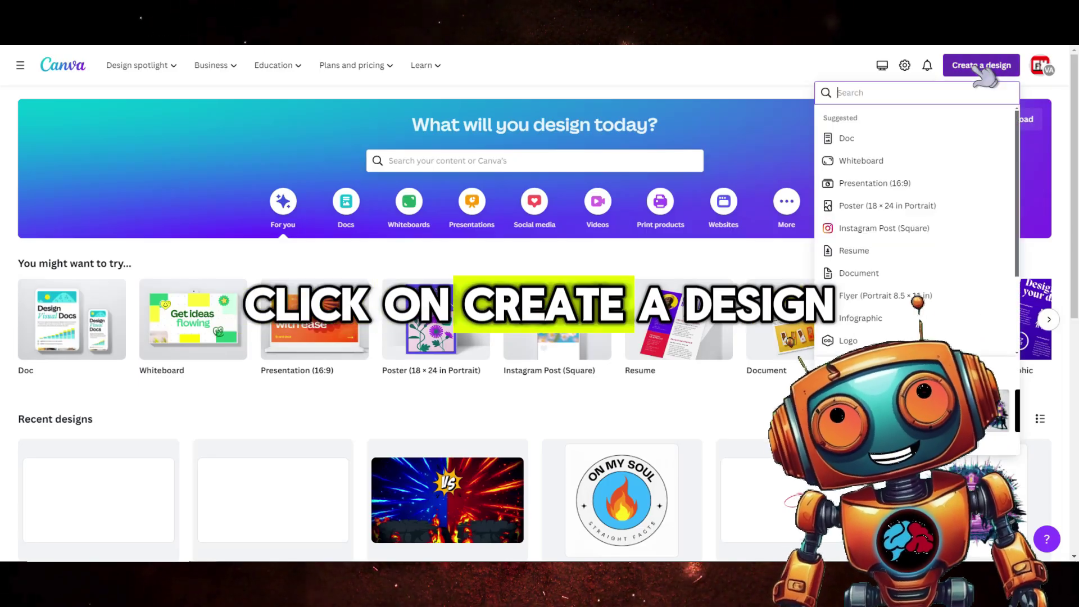
pyautogui.write('youtube')
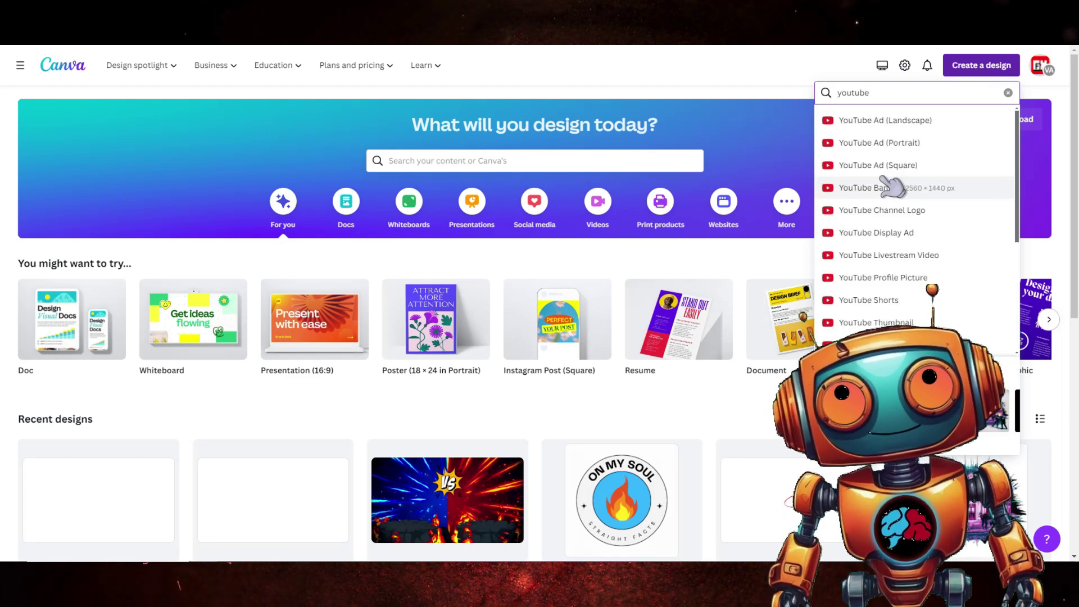
# - Pick YouTube Banner as the design type for a new blank Canva design
pyautogui.click(883, 203)
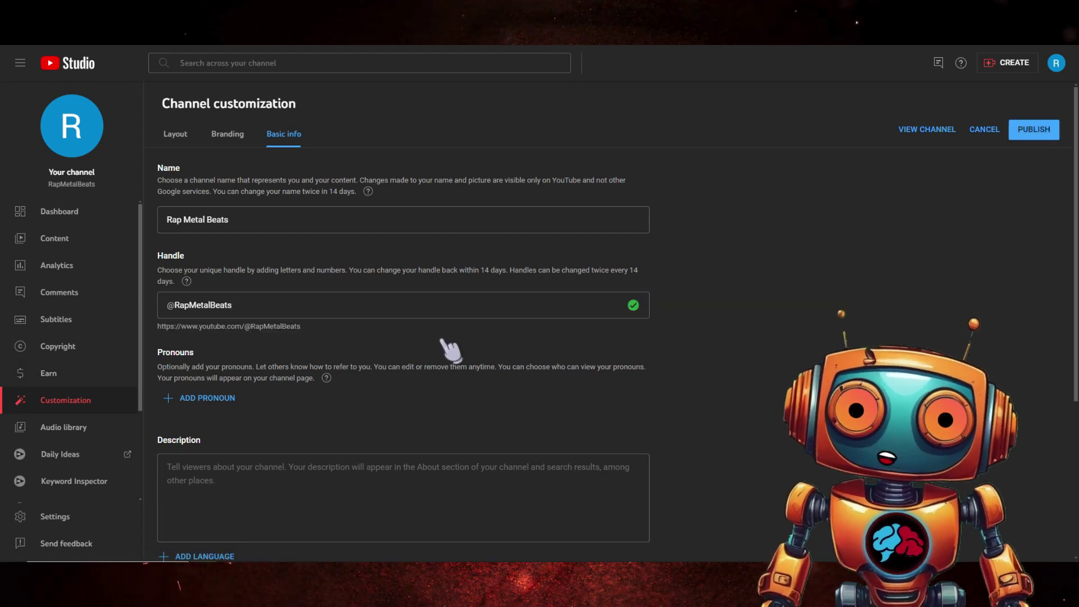
pyautogui.scroll(-2, 210, 387)
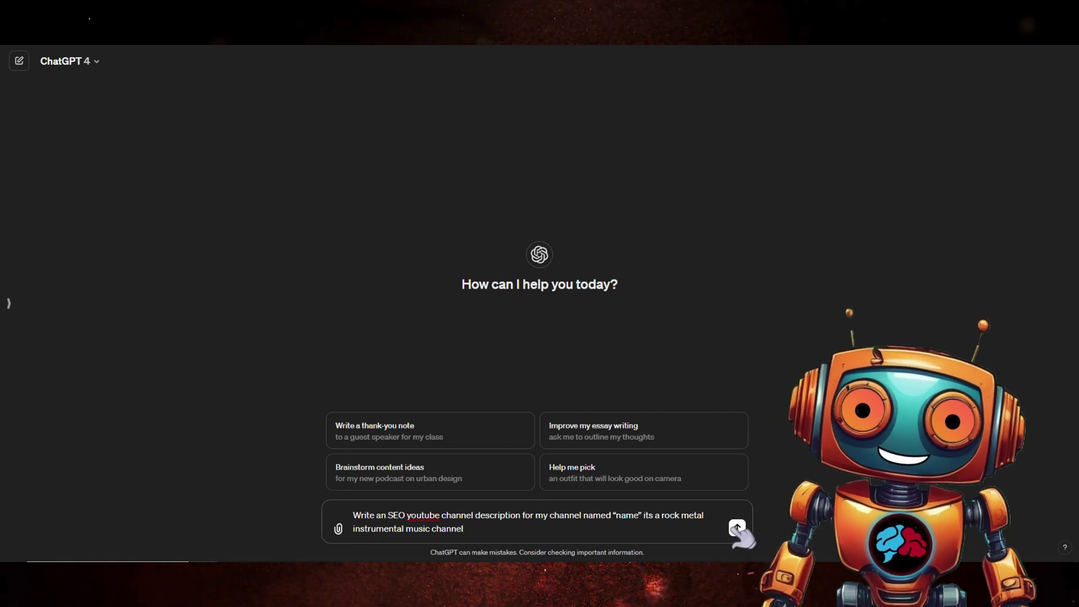
# - Request a rock metal channel description from ChatGPT and view the public Rap Metal Beats page
pyautogui.click(737, 528)
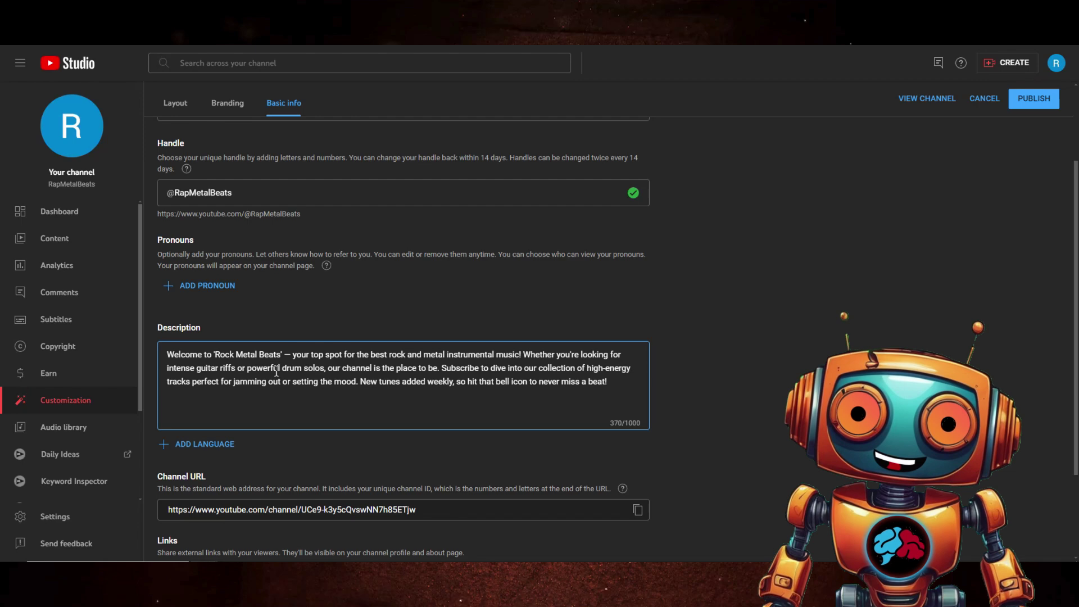
pyautogui.scroll(-2, 927, 110)
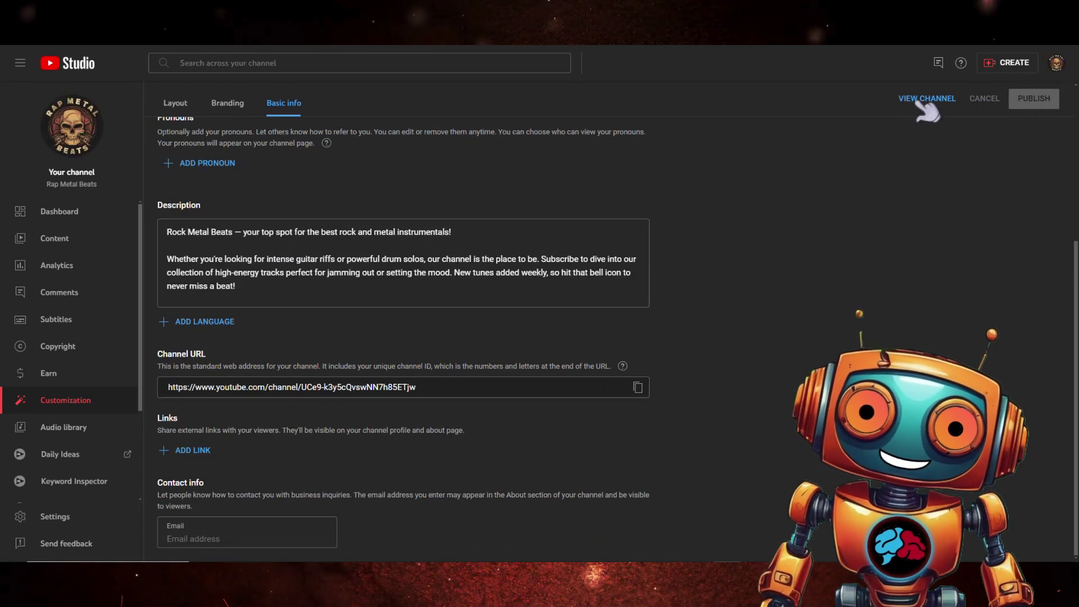
pyautogui.click(928, 99)
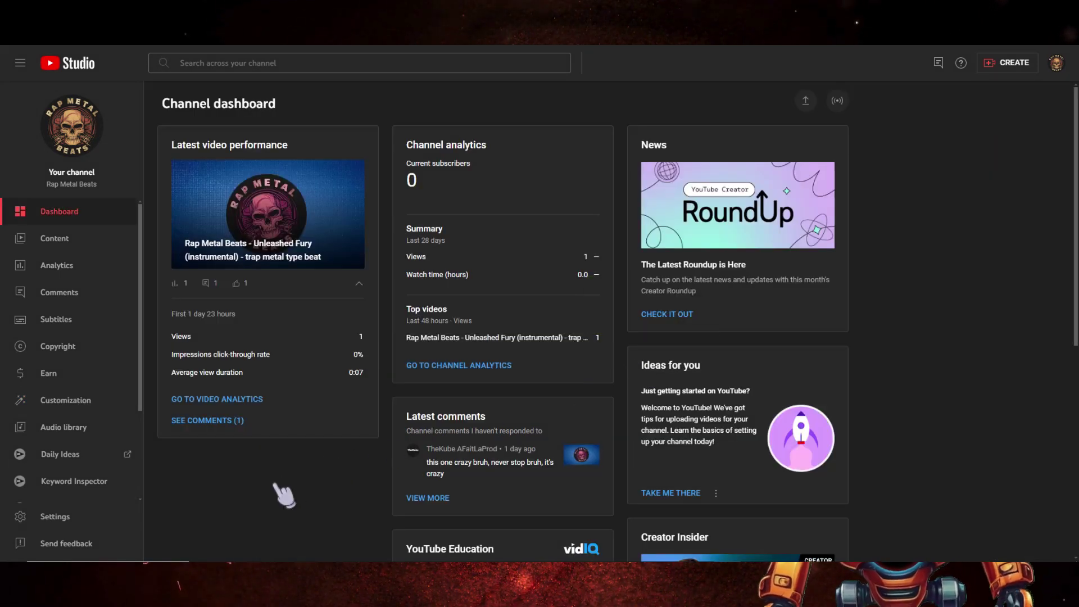
# - Mark the channel as not made for kids in its advanced settings
pyautogui.click(55, 517)
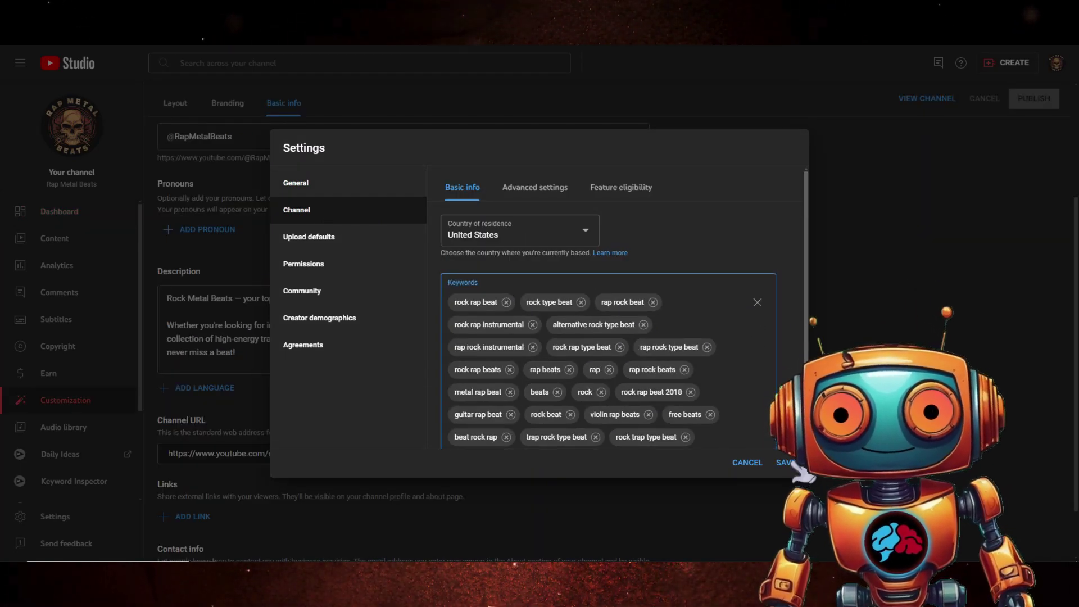
pyautogui.click(786, 462)
pyautogui.click(534, 188)
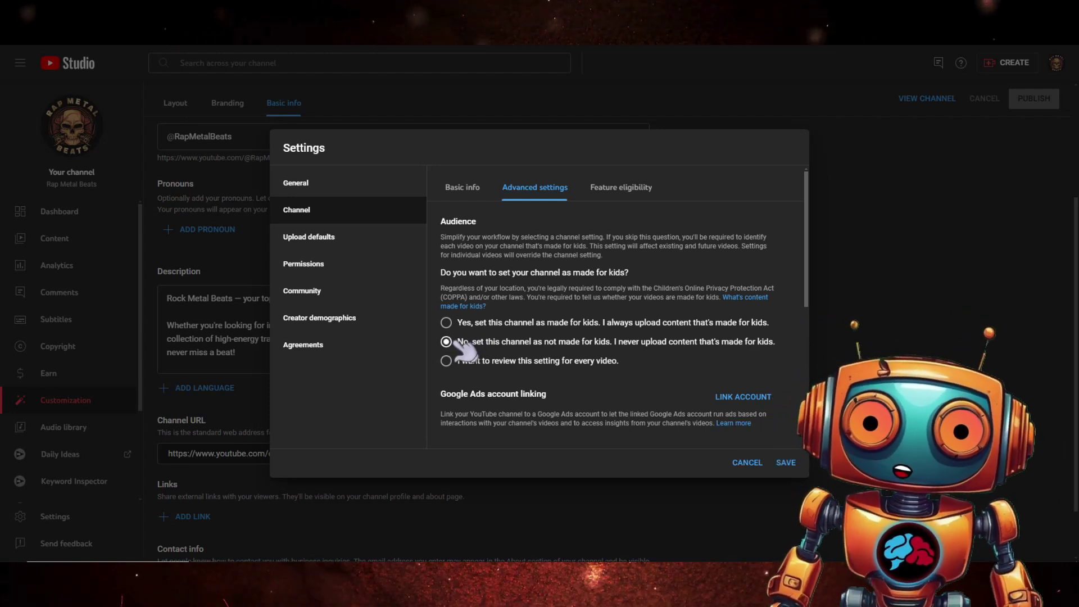
# - Set the upload default category to Music and save the settings
pyautogui.click(341, 248)
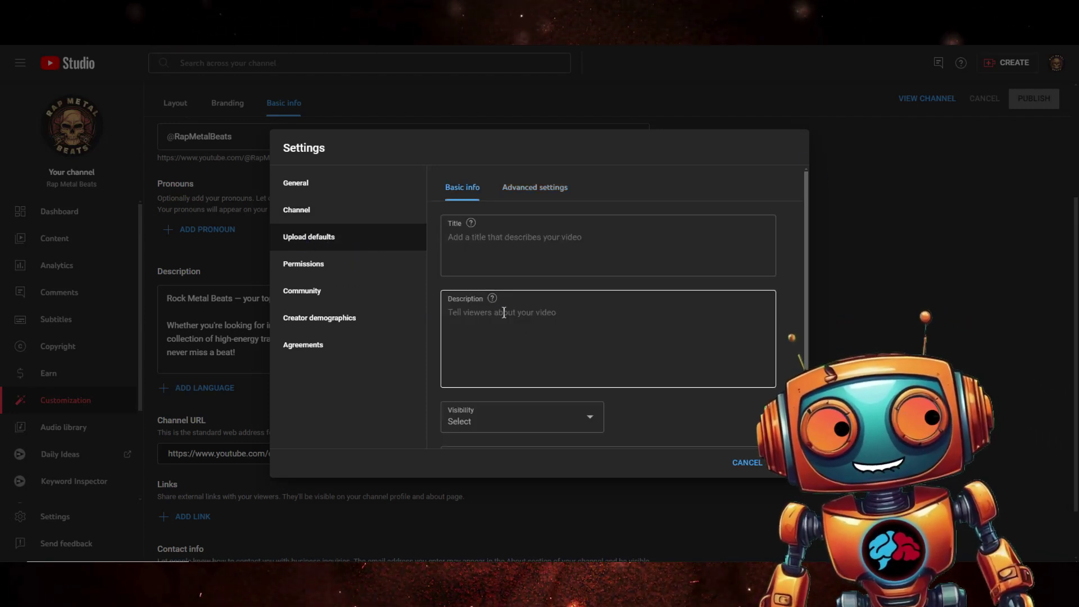
pyautogui.scroll(-2, 503, 313)
pyautogui.scroll(2, 512, 434)
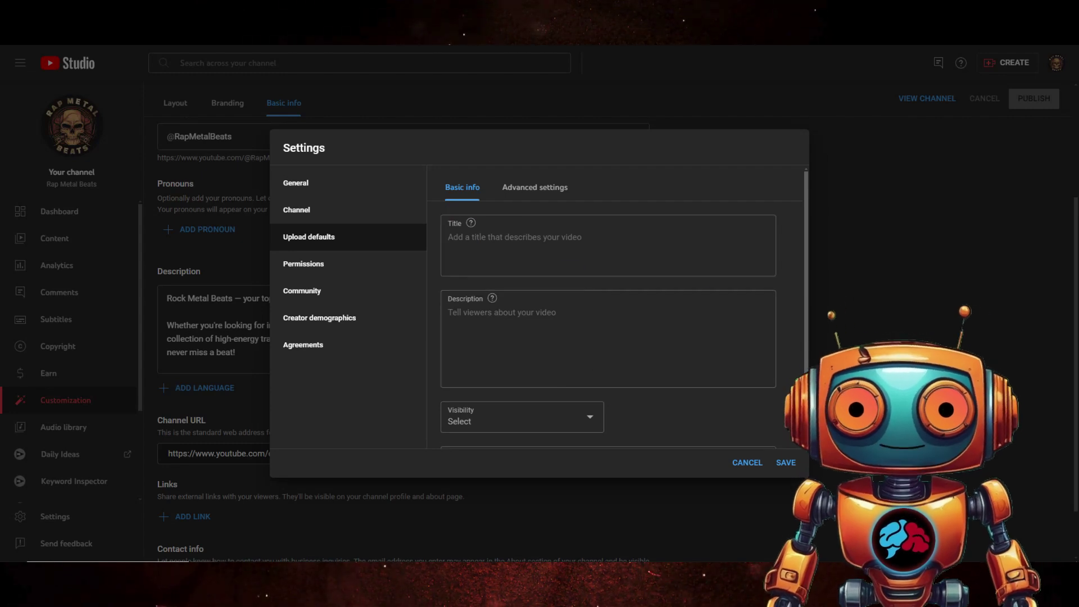
pyautogui.click(532, 196)
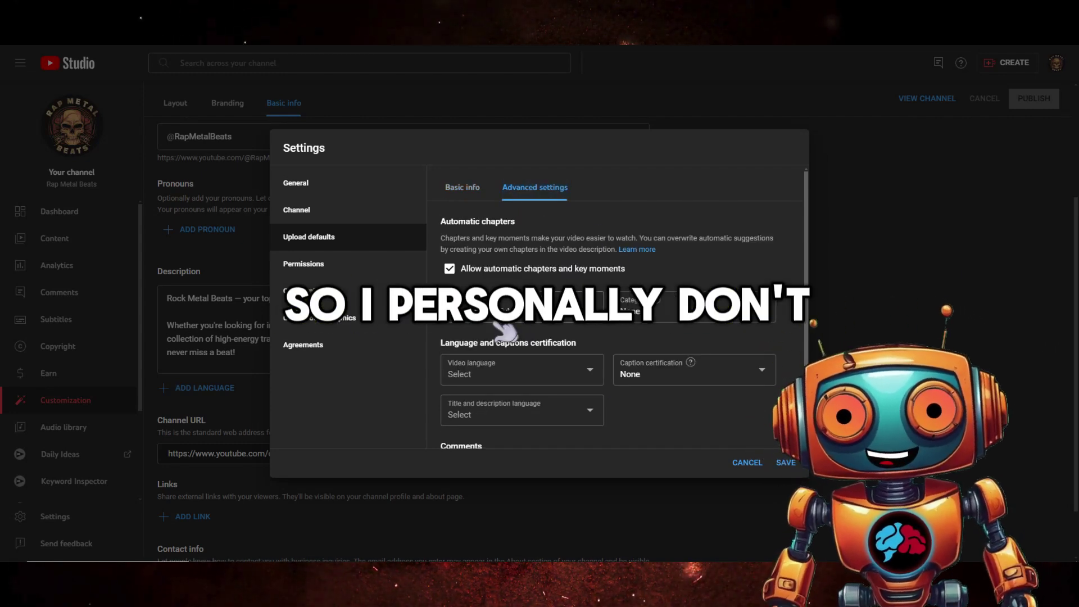
pyautogui.click(746, 315)
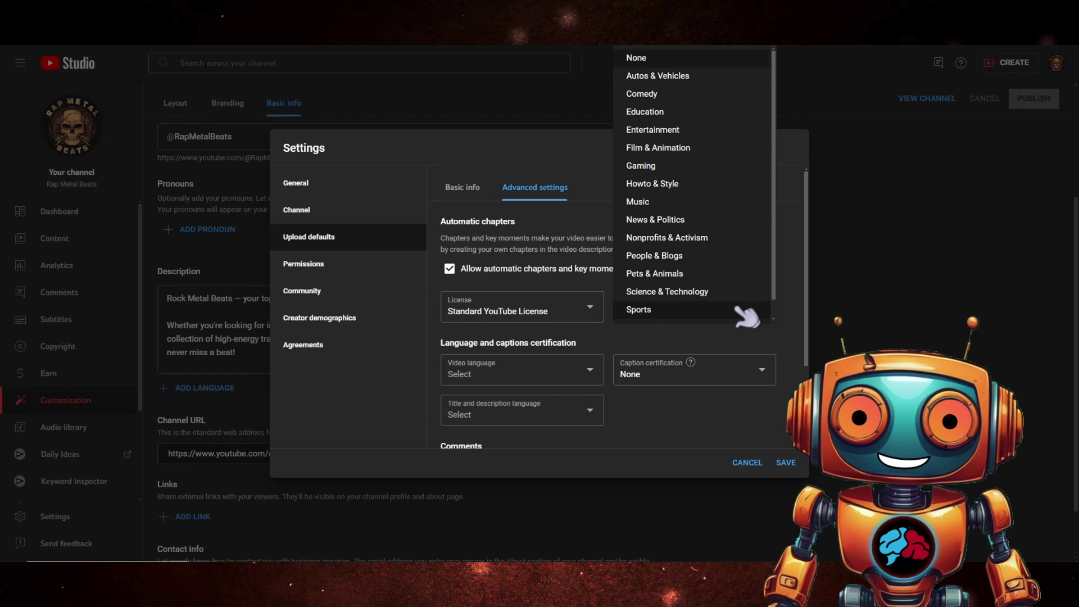
pyautogui.click(666, 205)
pyautogui.scroll(-1, 481, 373)
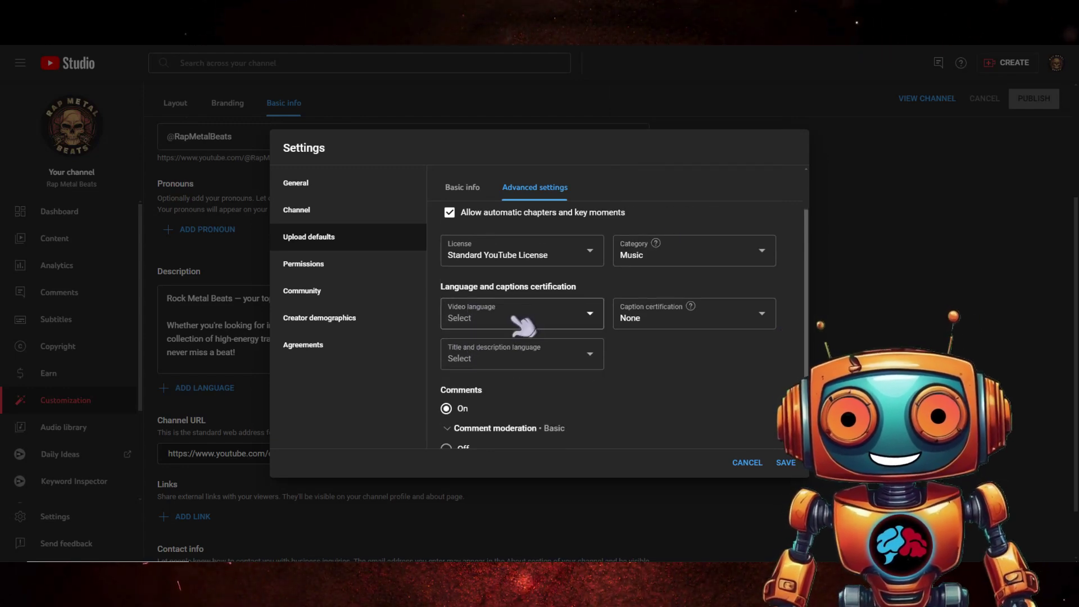
pyautogui.click(513, 320)
pyautogui.click(686, 373)
pyautogui.scroll(-1, 504, 345)
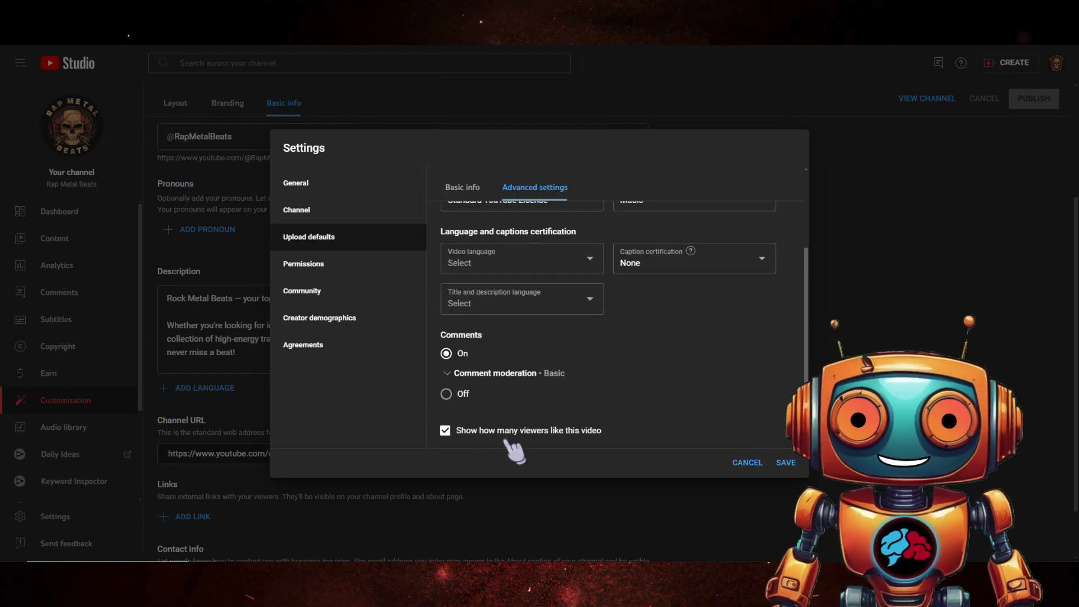
pyautogui.scroll(2, 657, 400)
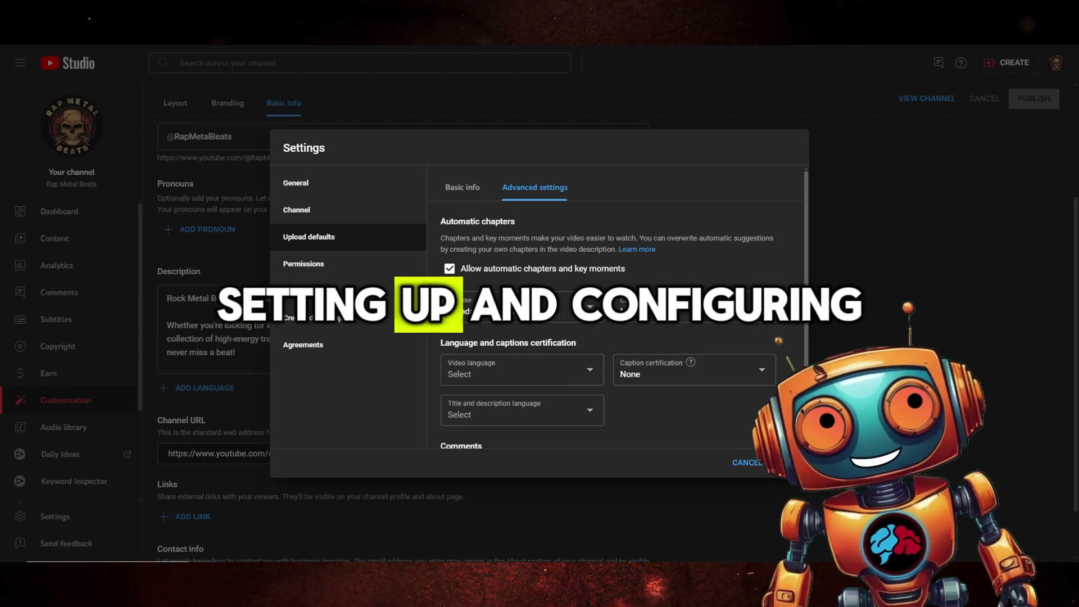
pyautogui.click(787, 463)
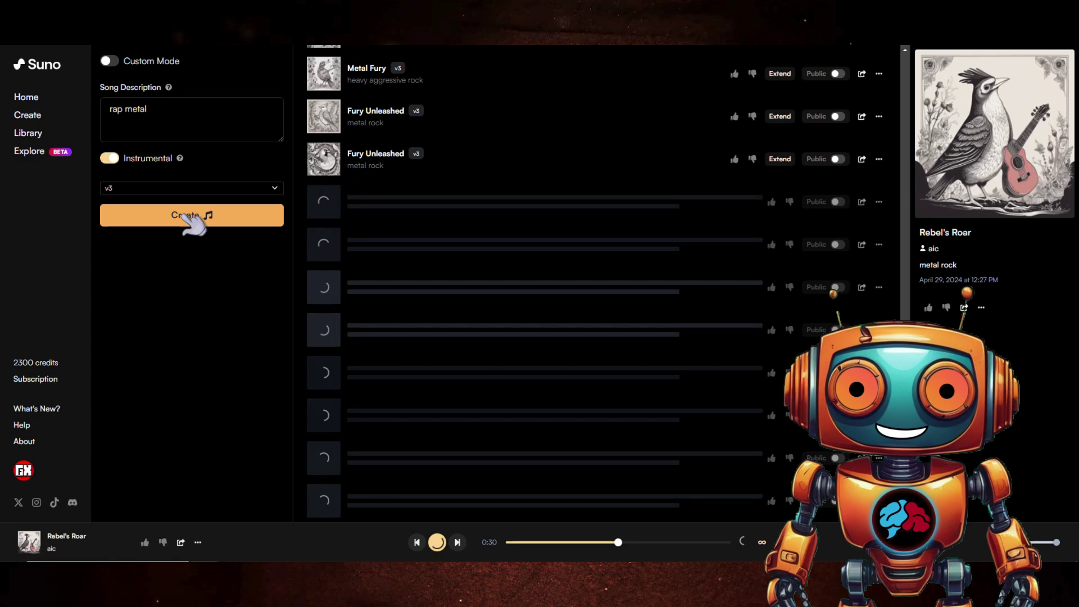
# - Generate new instrumental rap metal songs and play the second Raging Flames track
pyautogui.click(184, 215)
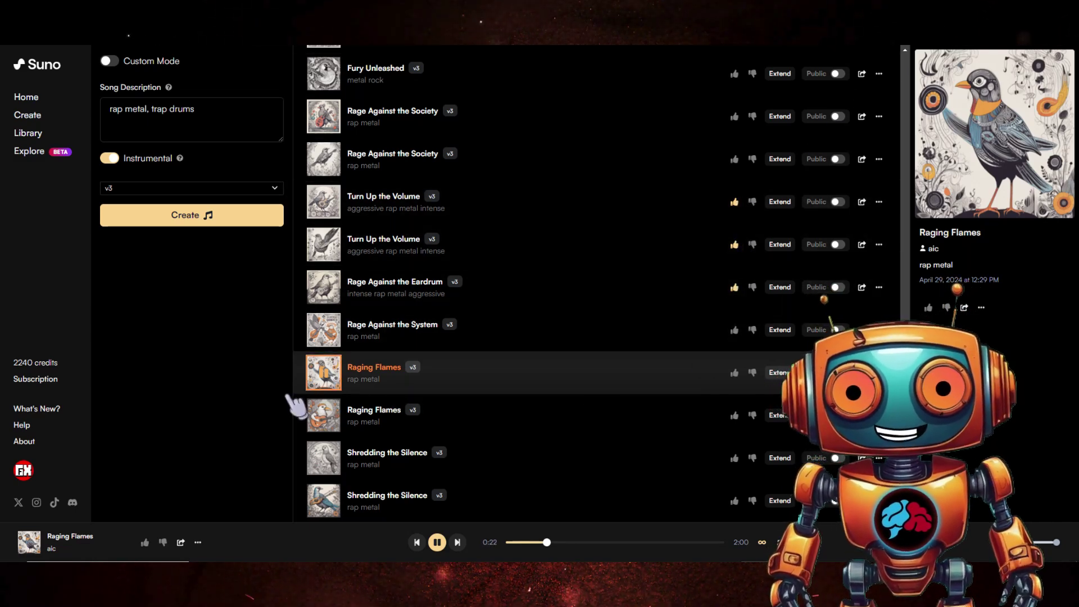
pyautogui.click(329, 415)
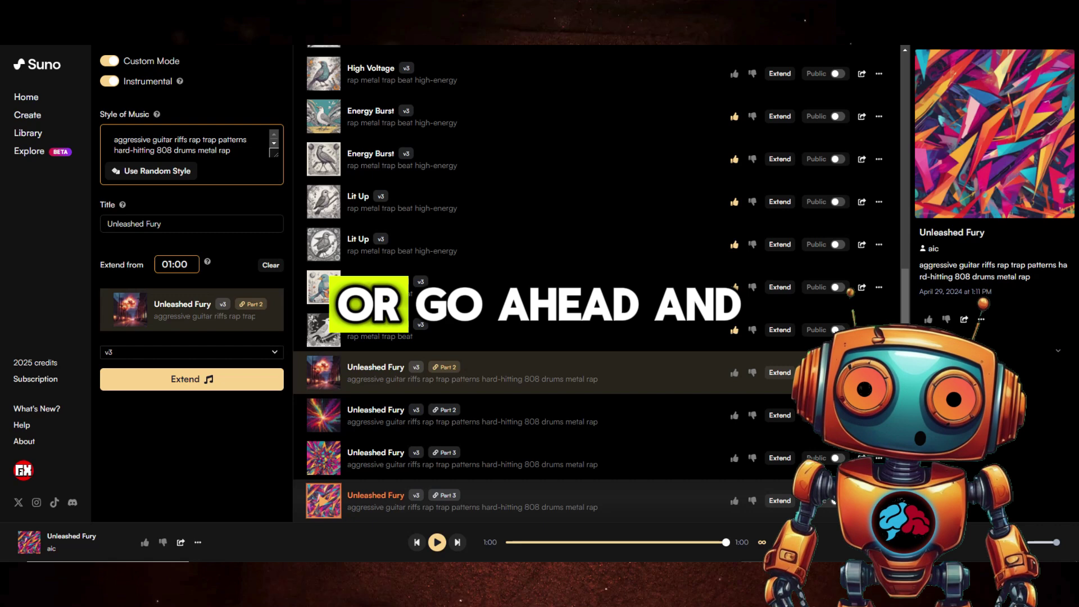
pyautogui.moveTo(462, 372)
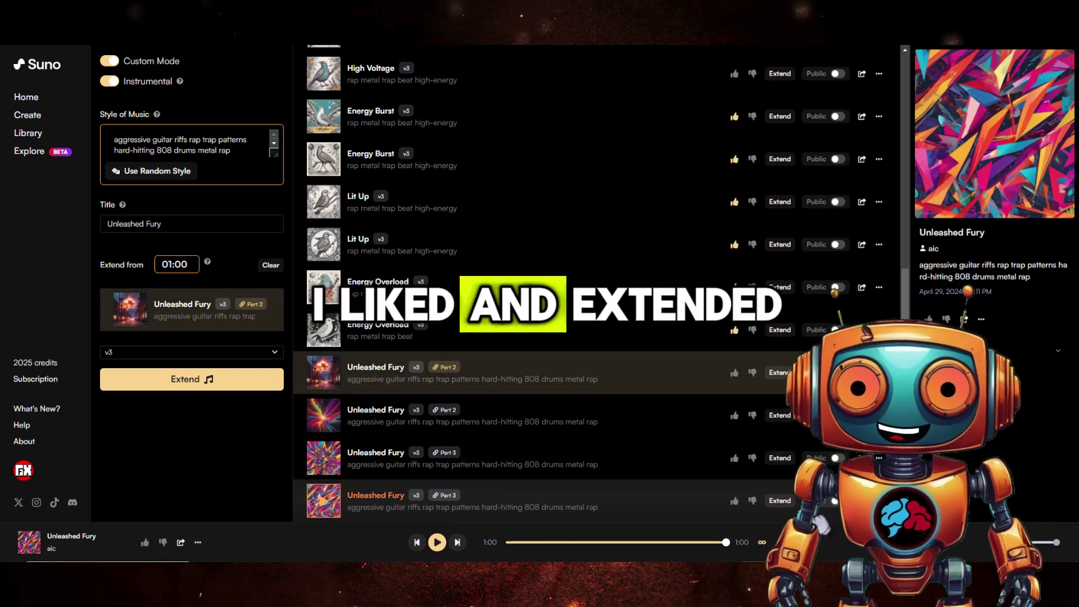
# - Use Get Whole Song on the last Unleashed Fury clip to join its parts
pyautogui.click(878, 501)
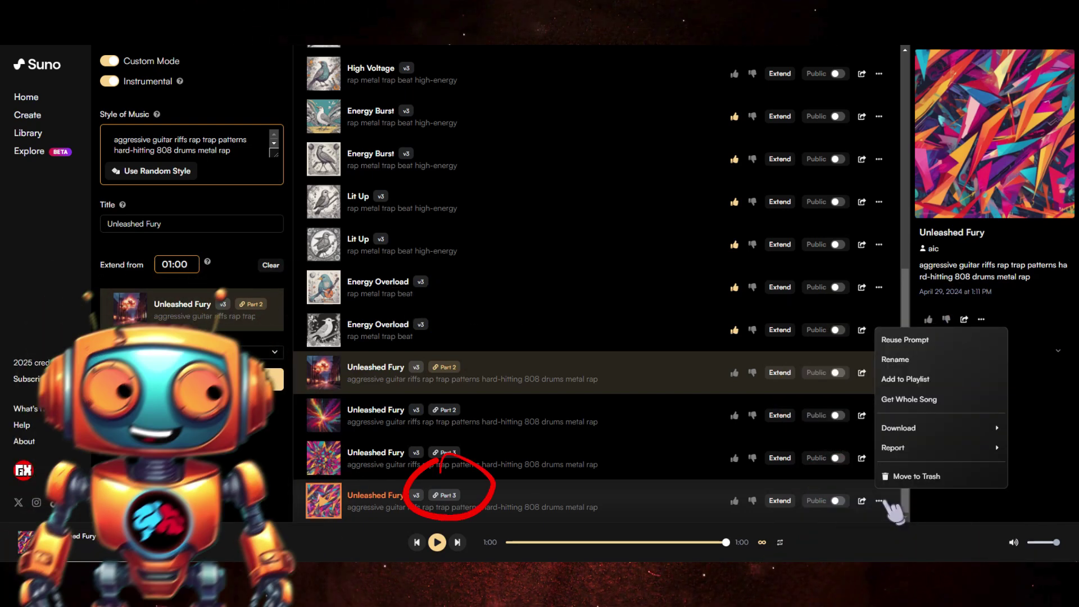
pyautogui.moveTo(936, 427)
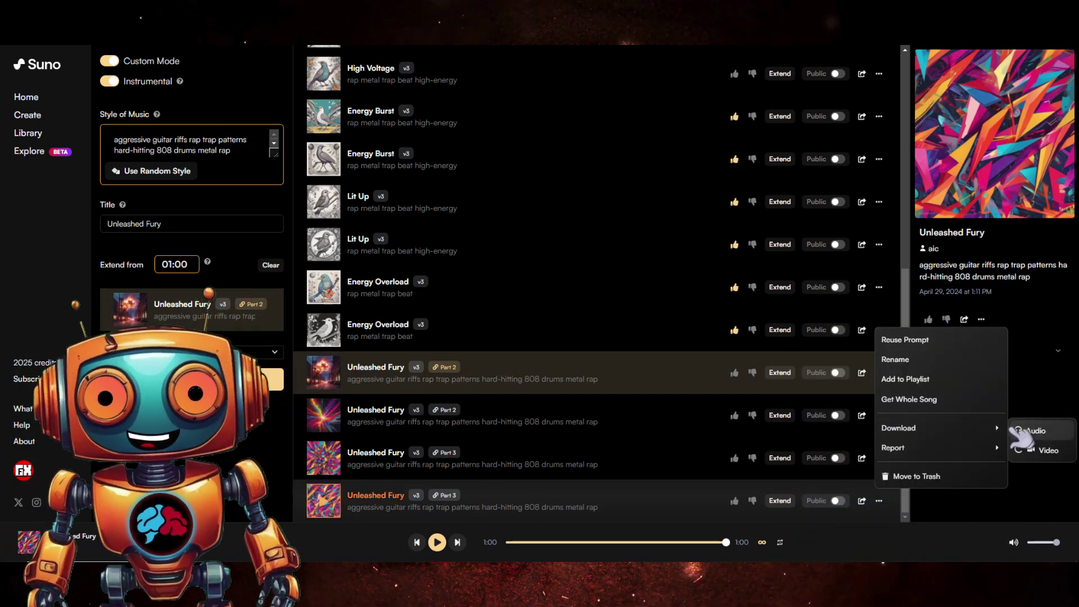
pyautogui.click(910, 399)
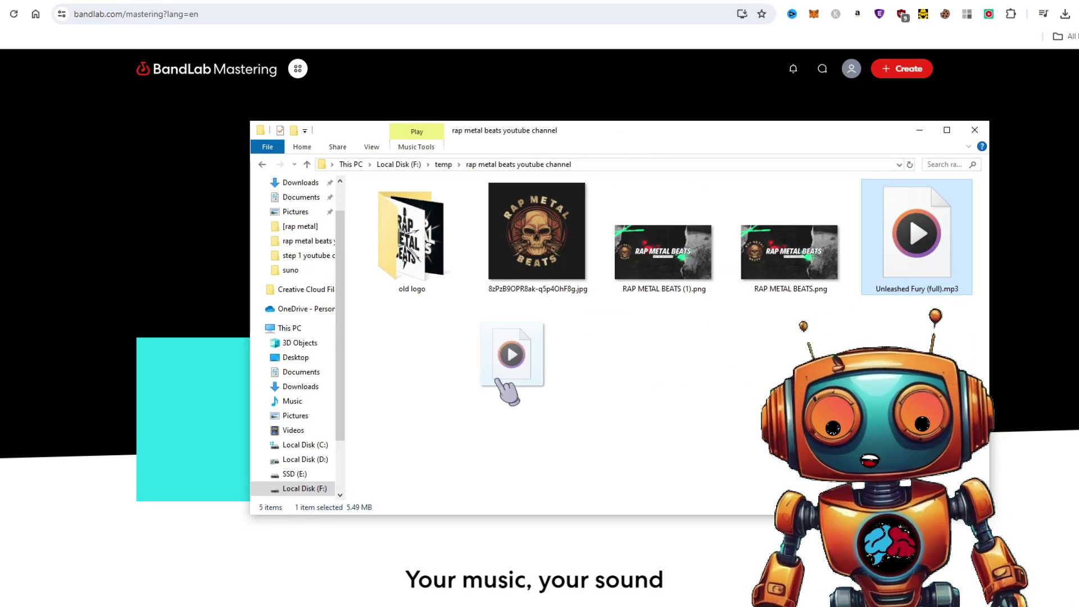
# - Upload Unleashed Fury (full).mp3 to BandLab, preview Clarity, then pick the fourth preset
pyautogui.moveTo(238, 413); pyautogui.dragTo(239, 413)
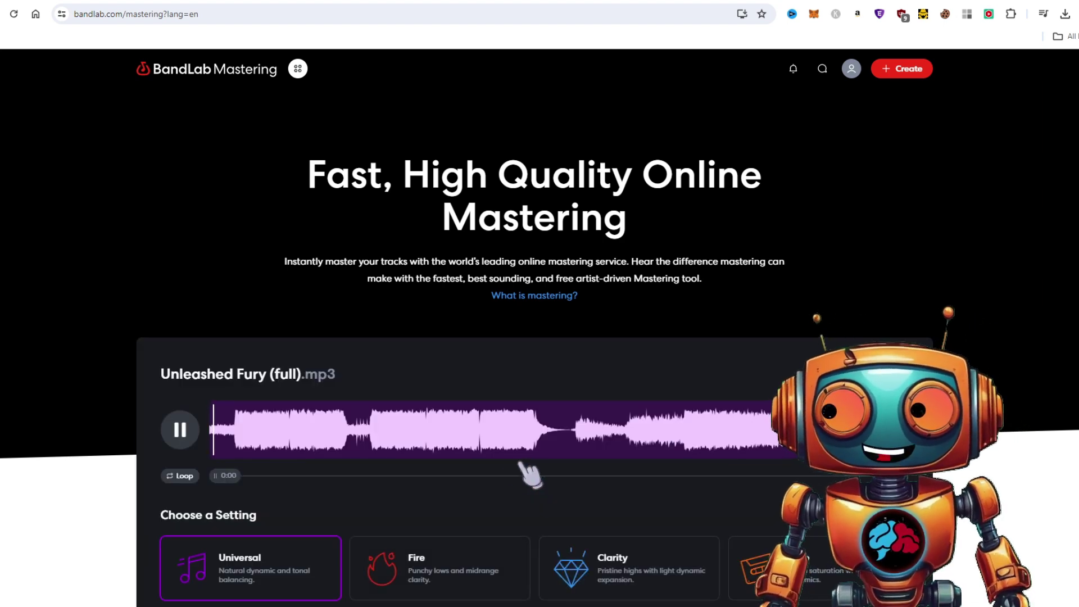
pyautogui.scroll(-1, 525, 469)
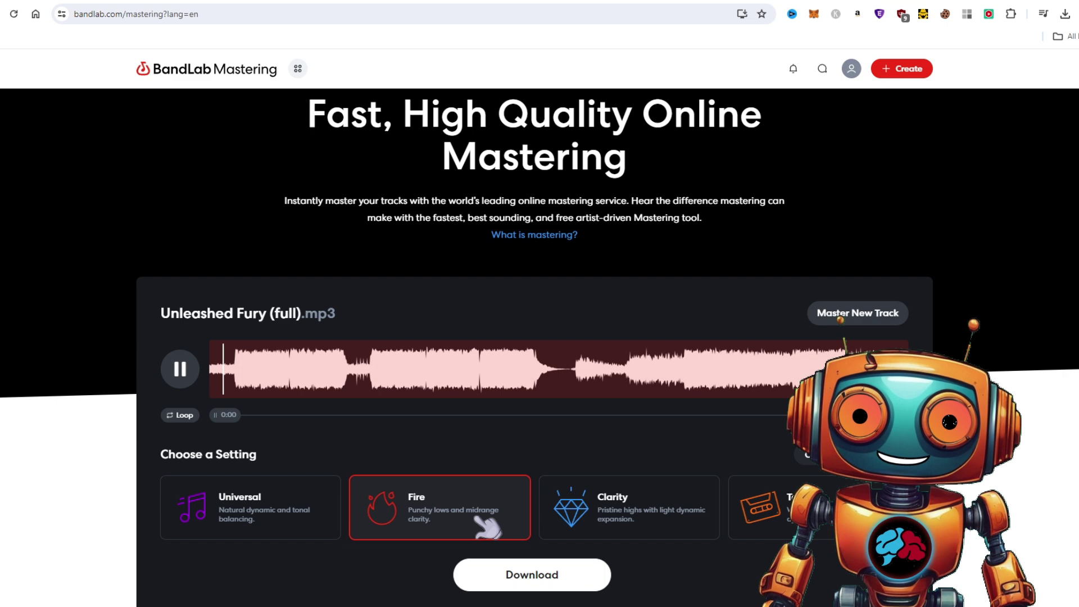
pyautogui.click(663, 527)
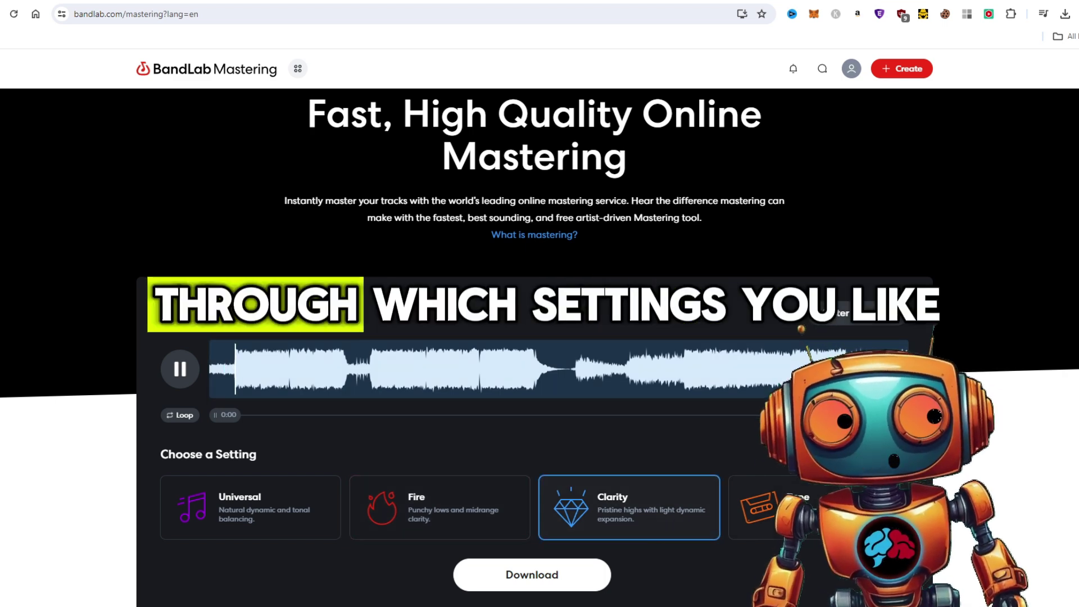
pyautogui.click(784, 510)
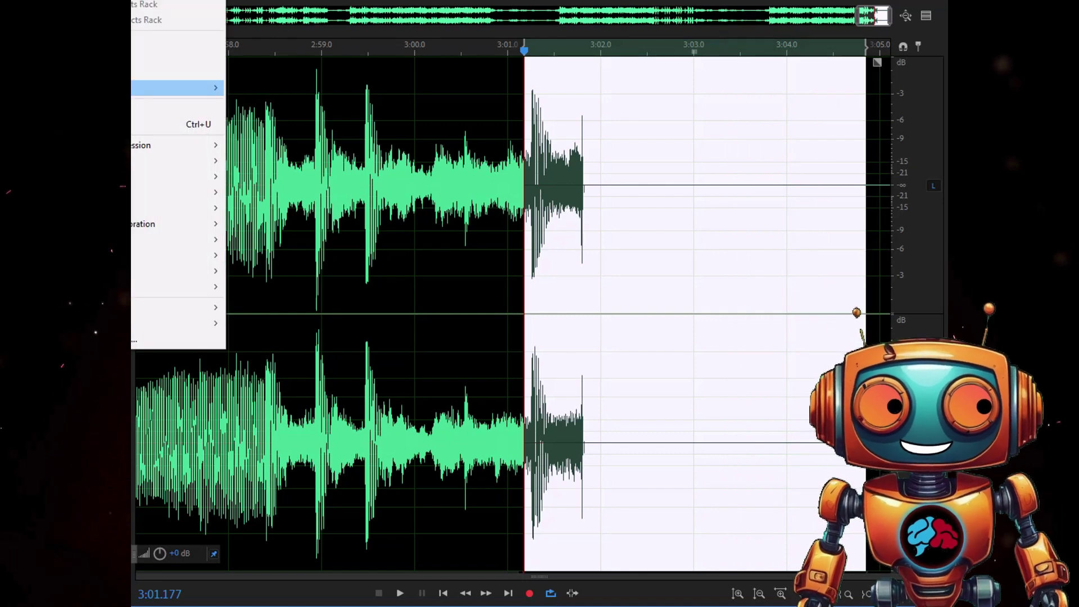
# - Add a Studio Reverb with a large room and long decay to the selected track ending
pyautogui.click(304, 284)
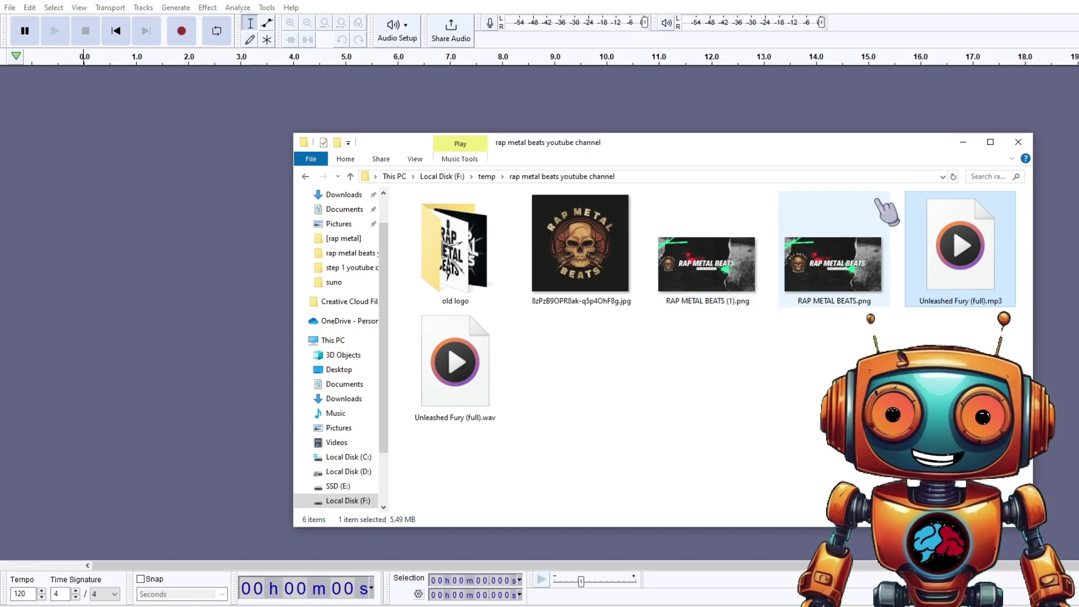
# - Load the Unleashed Fury mp3 into Audacity and generate 30 seconds of silence after it
pyautogui.moveTo(960, 245)
pyautogui.mouseDown()
pyautogui.moveTo(226, 228)
pyautogui.moveTo(202, 210)
pyautogui.mouseUp()
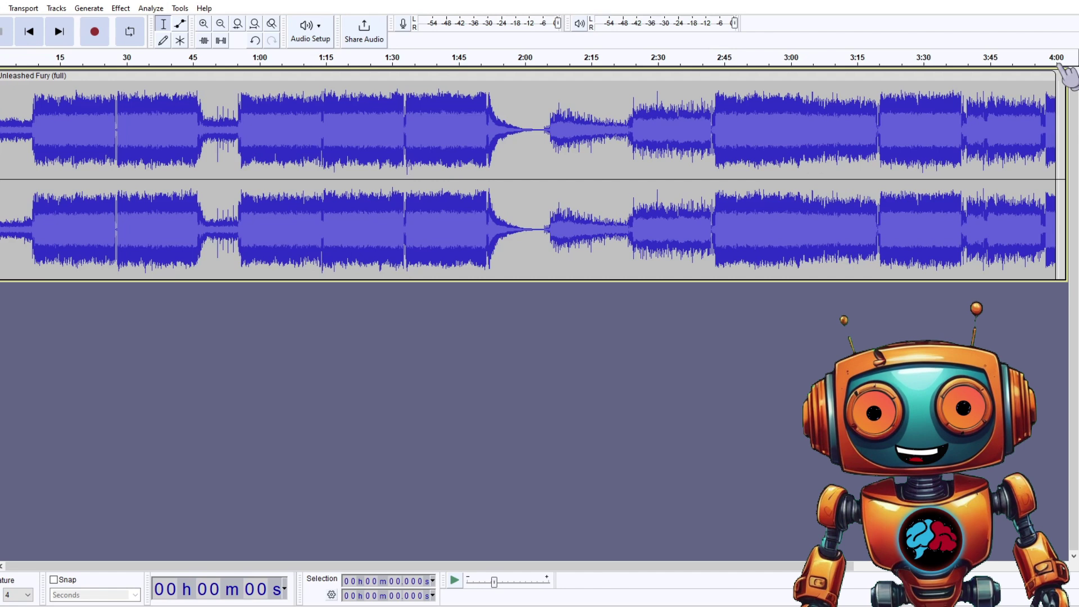
pyautogui.click(1048, 109)
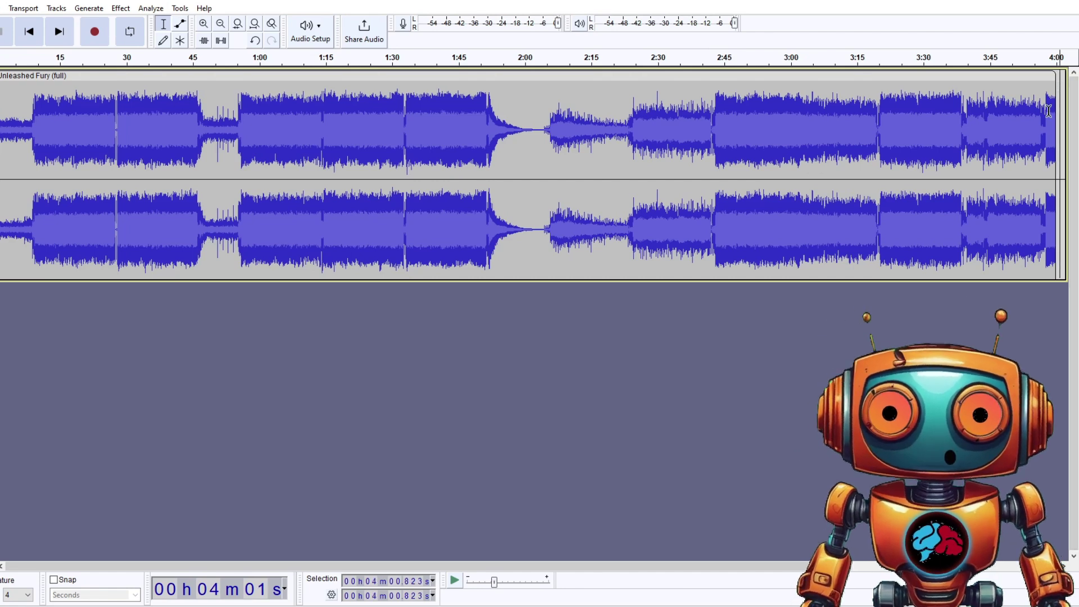
pyautogui.click(91, 11)
pyautogui.click(120, 118)
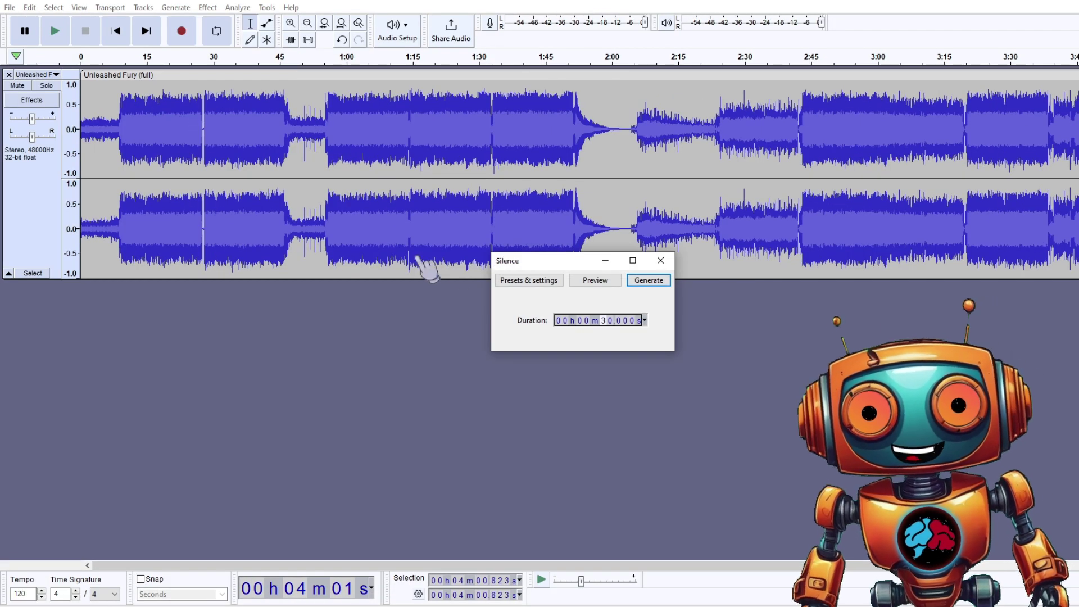
pyautogui.click(648, 280)
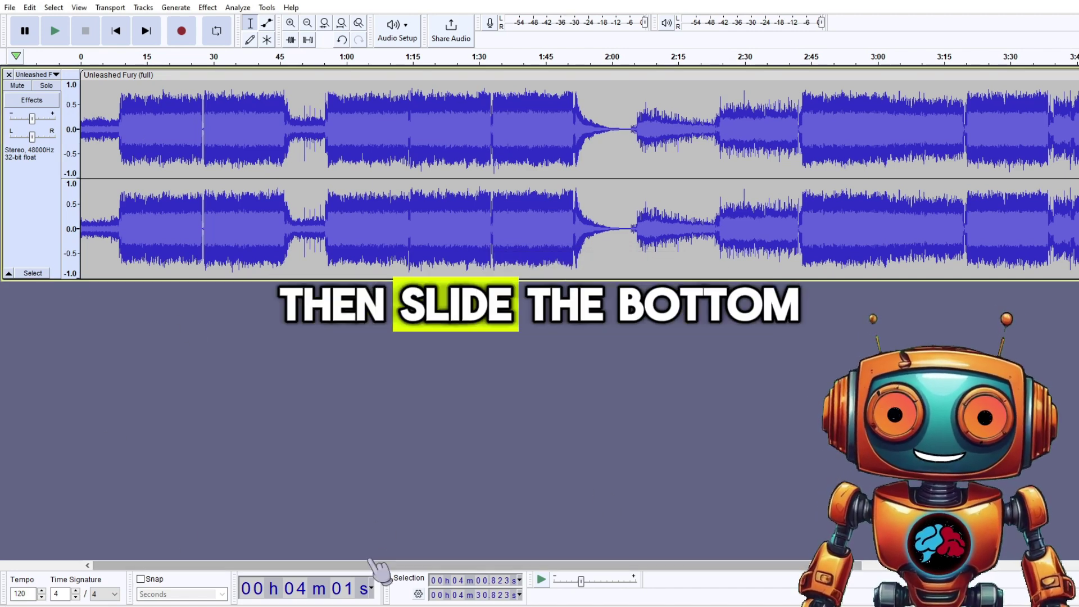
pyautogui.moveTo(462, 565); pyautogui.dragTo(771, 565)
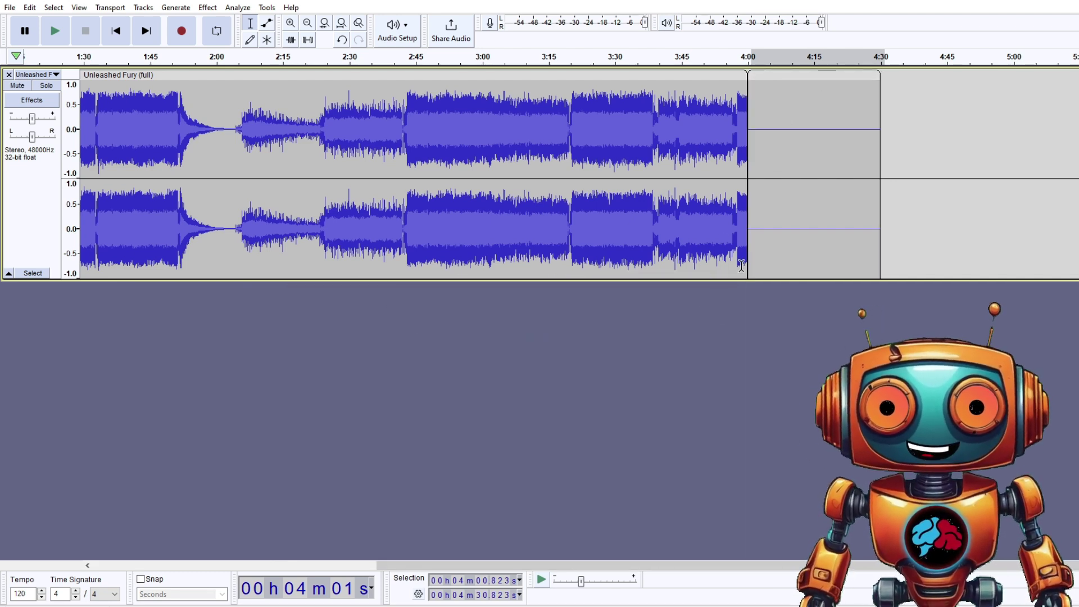
# - Apply the Large Room reverb preset from the song's last moments into the silence
pyautogui.click(744, 111)
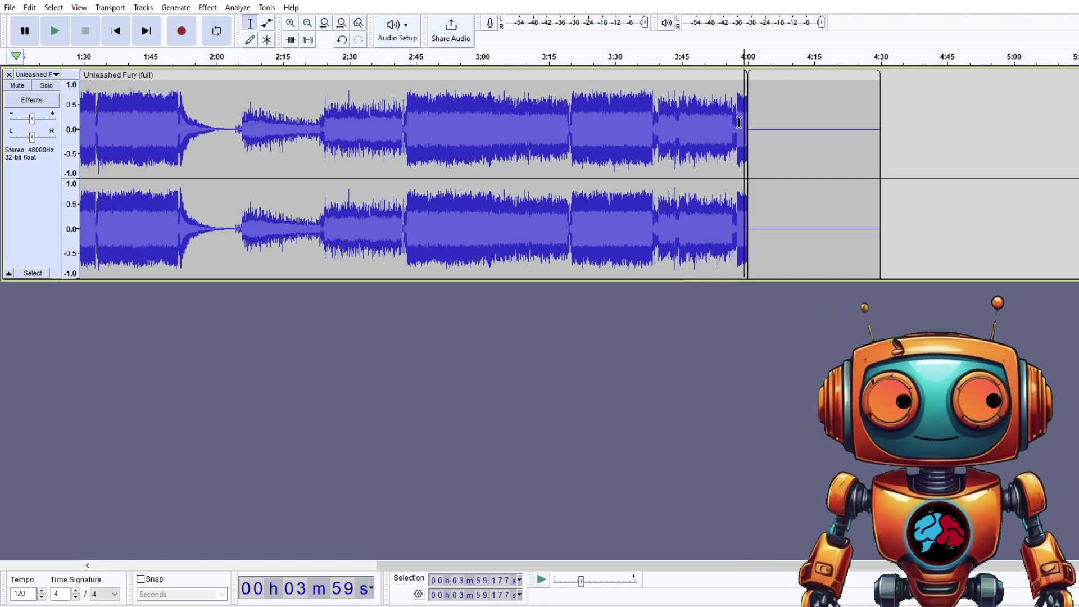
pyautogui.moveTo(742, 125)
pyautogui.mouseDown()
pyautogui.moveTo(928, 131)
pyautogui.moveTo(877, 151)
pyautogui.mouseUp()
pyautogui.click(207, 7)
pyautogui.moveTo(243, 141)
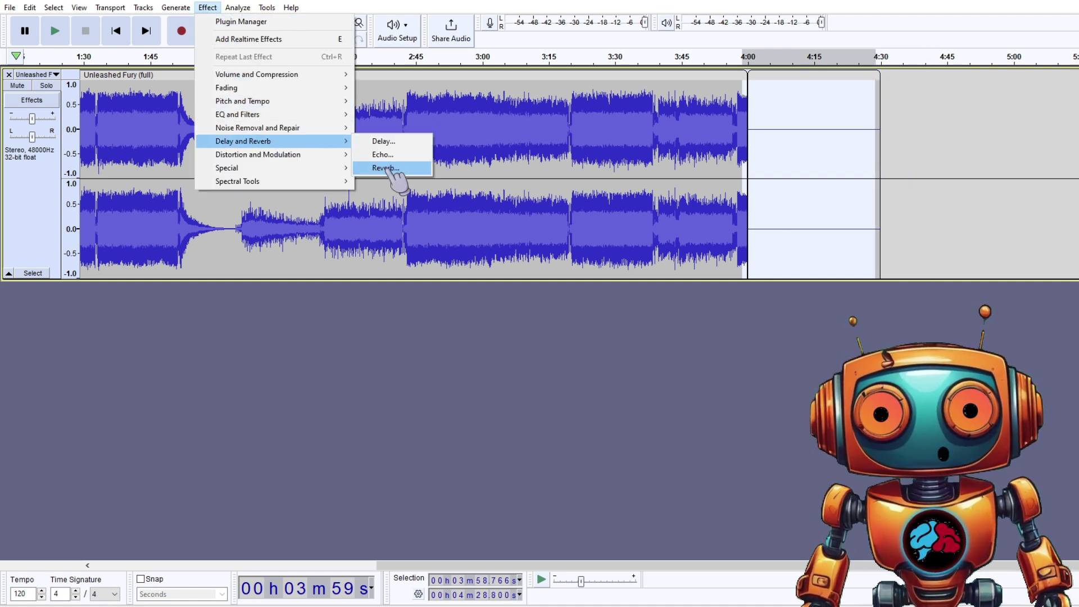
pyautogui.click(395, 179)
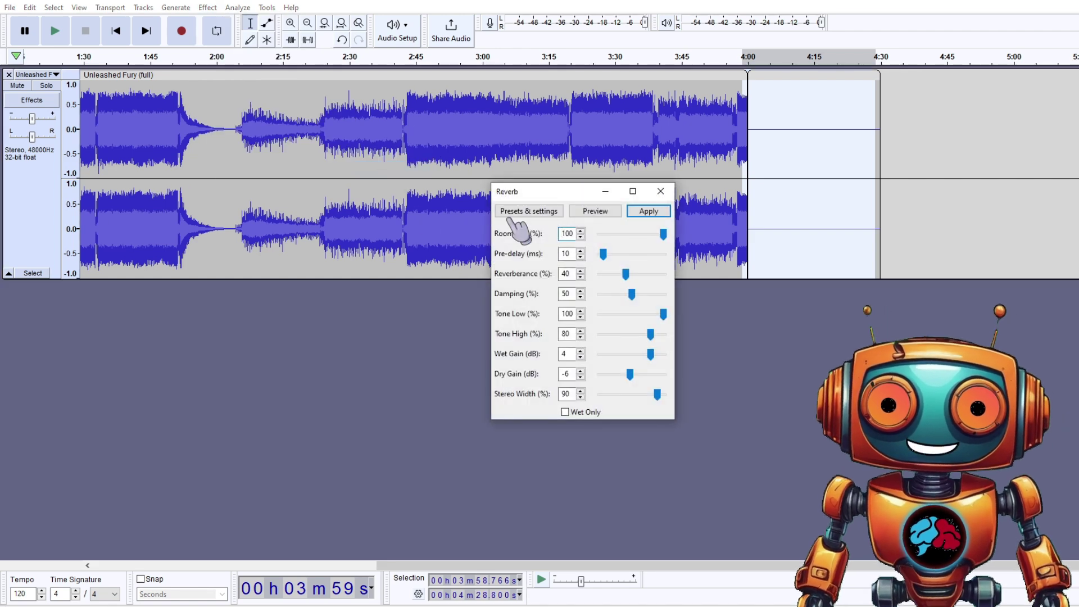
pyautogui.click(528, 211)
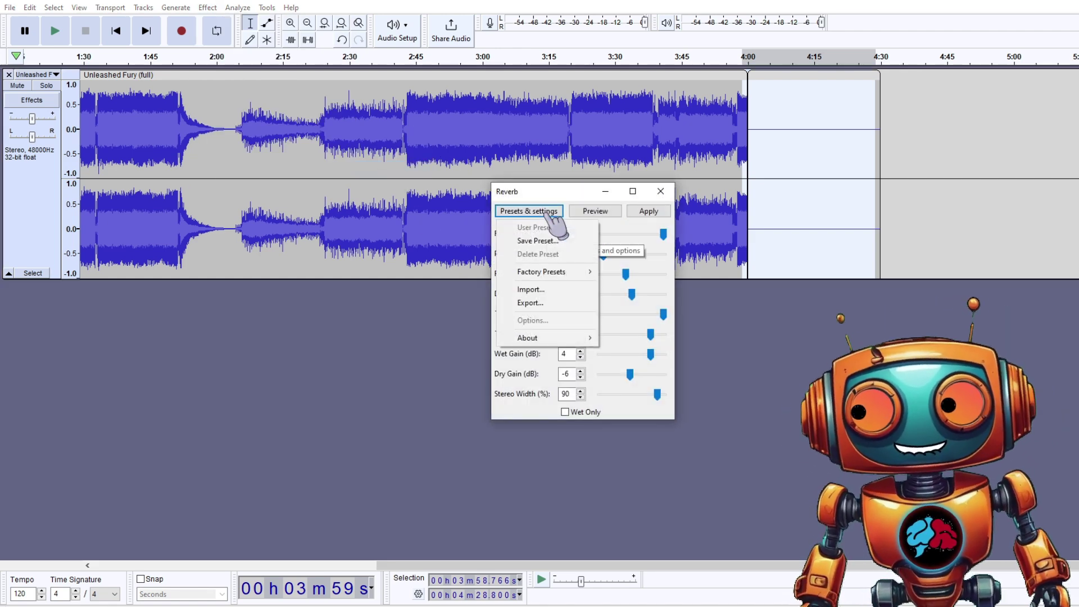
pyautogui.moveTo(542, 271)
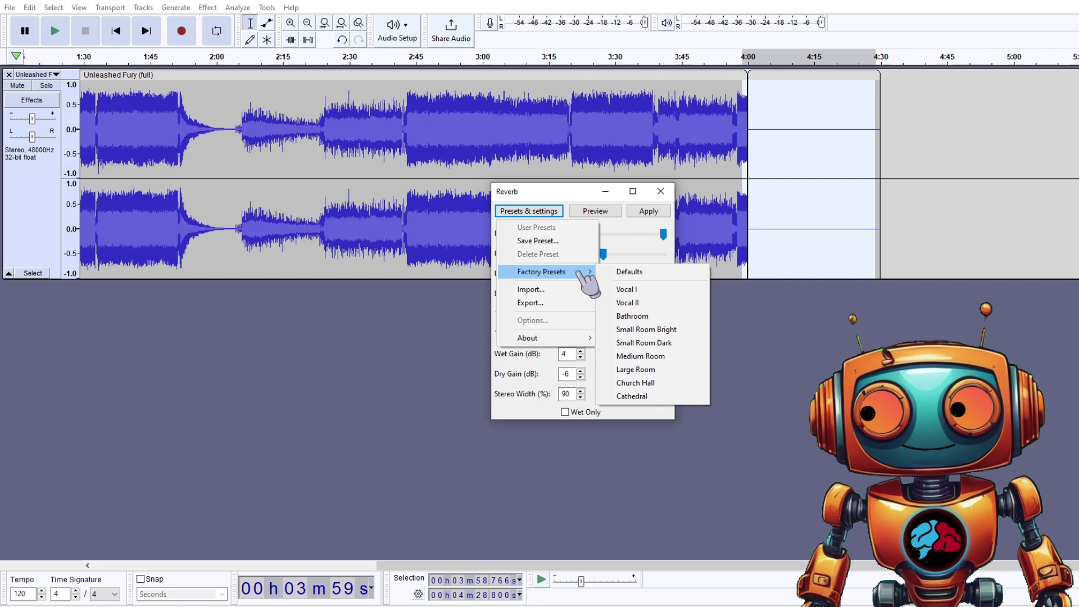
pyautogui.click(669, 371)
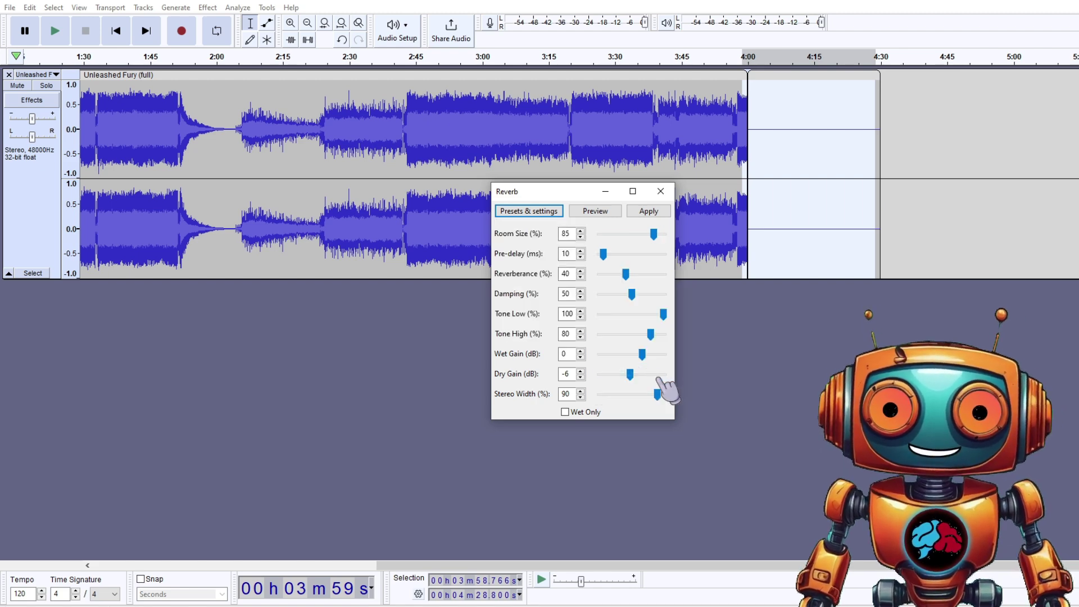
pyautogui.click(664, 223)
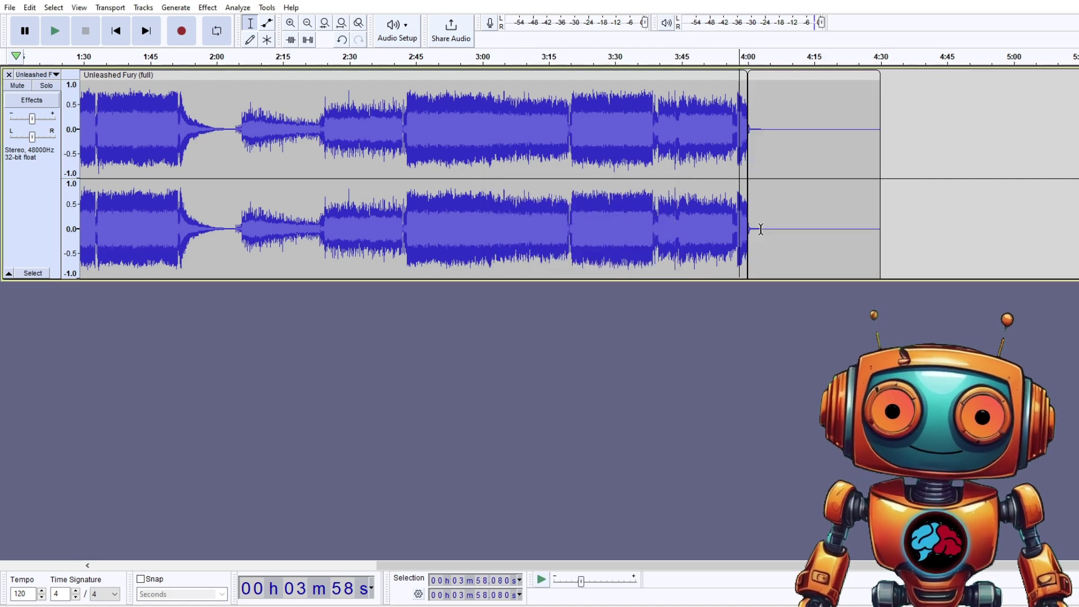
# - Delete the leftover silence after the tail and export the song as Unleashed Fury (full-reverbtail).mp3
pyautogui.moveTo(762, 242); pyautogui.dragTo(1008, 242)
pyautogui.press('Delete')
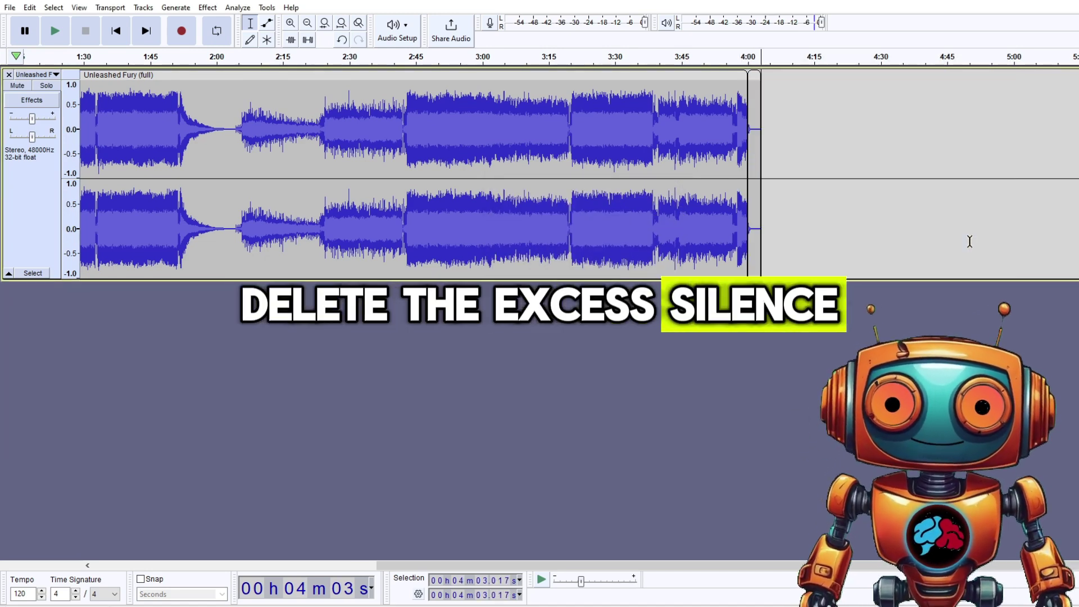
pyautogui.click(10, 8)
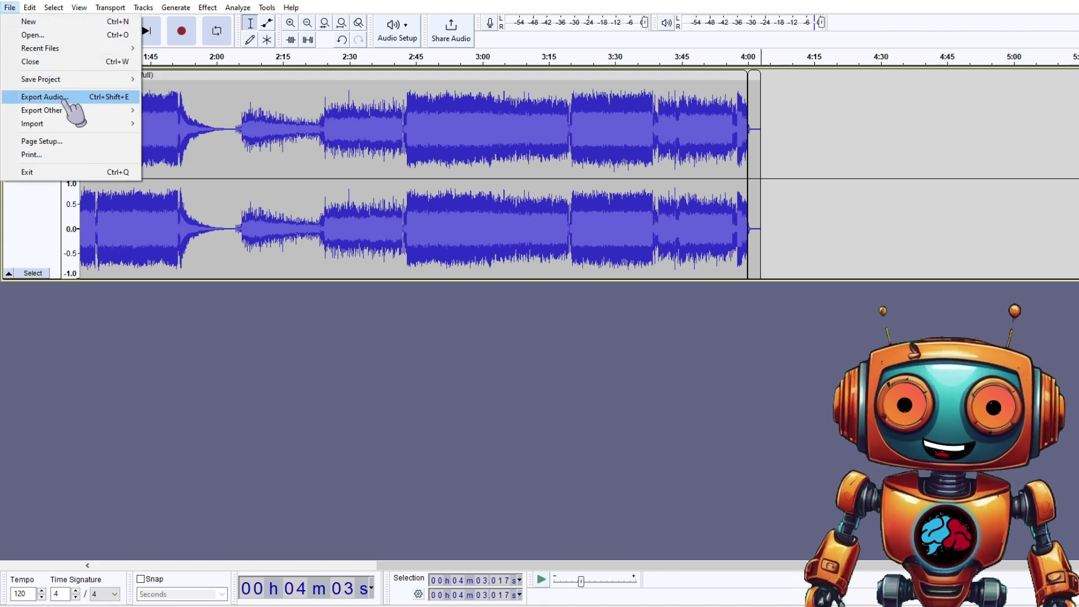
pyautogui.click(71, 99)
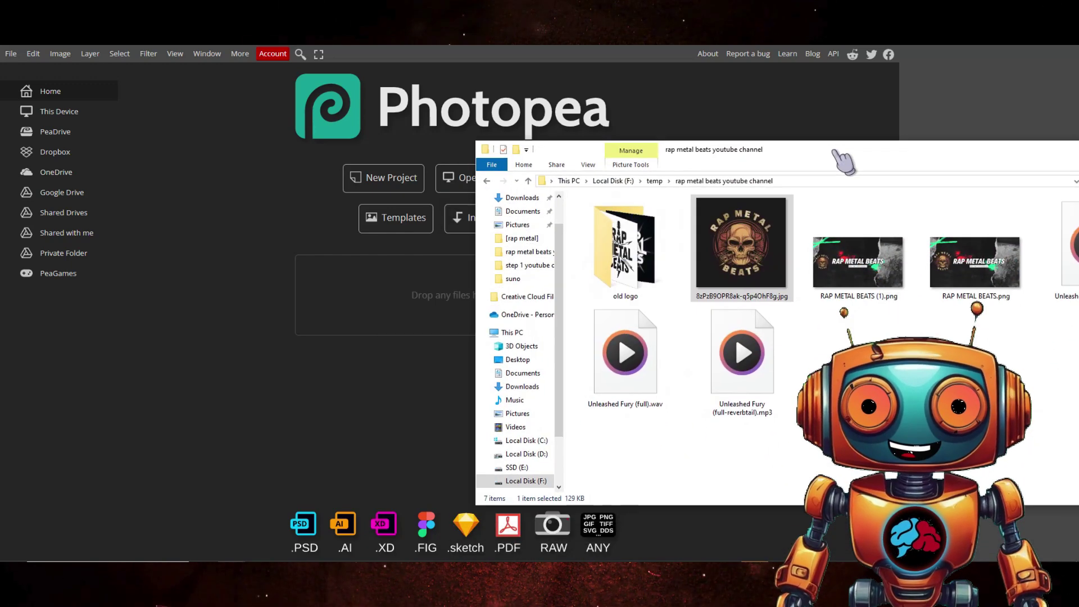
# - Open the skull logo JPG in Photopea and switch to Ellipse Select, clearing a trial oval
pyautogui.moveTo(751, 278); pyautogui.dragTo(443, 320)
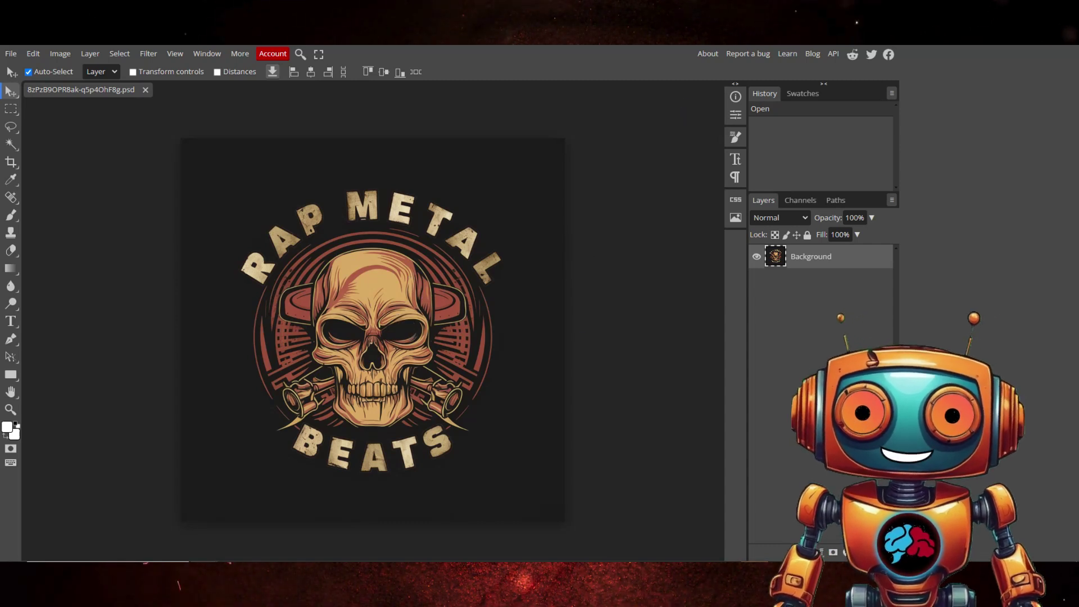
pyautogui.press('m')
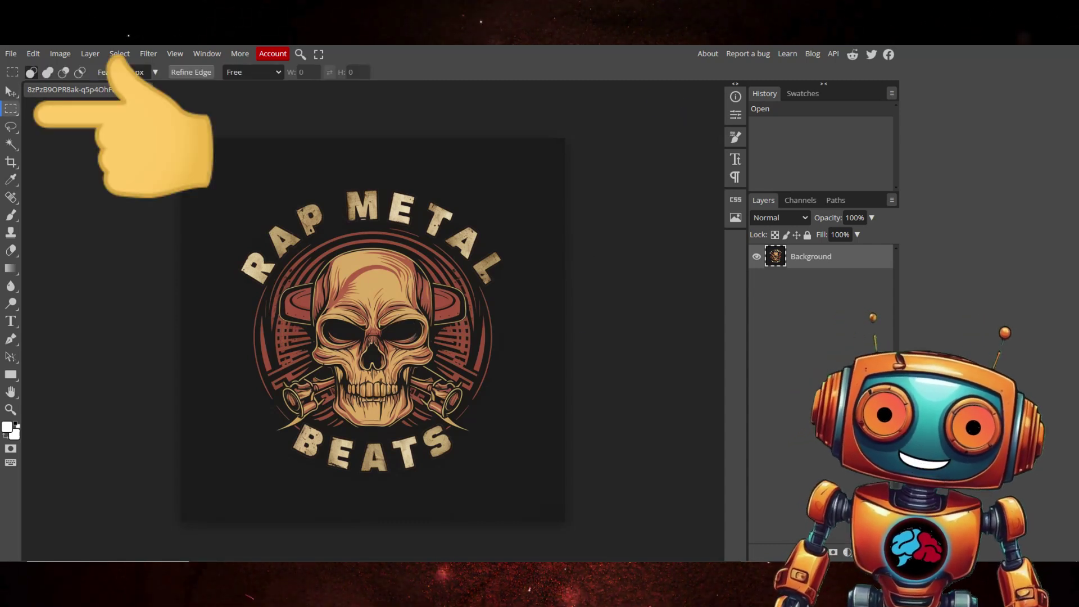
pyautogui.rightClick(12, 108)
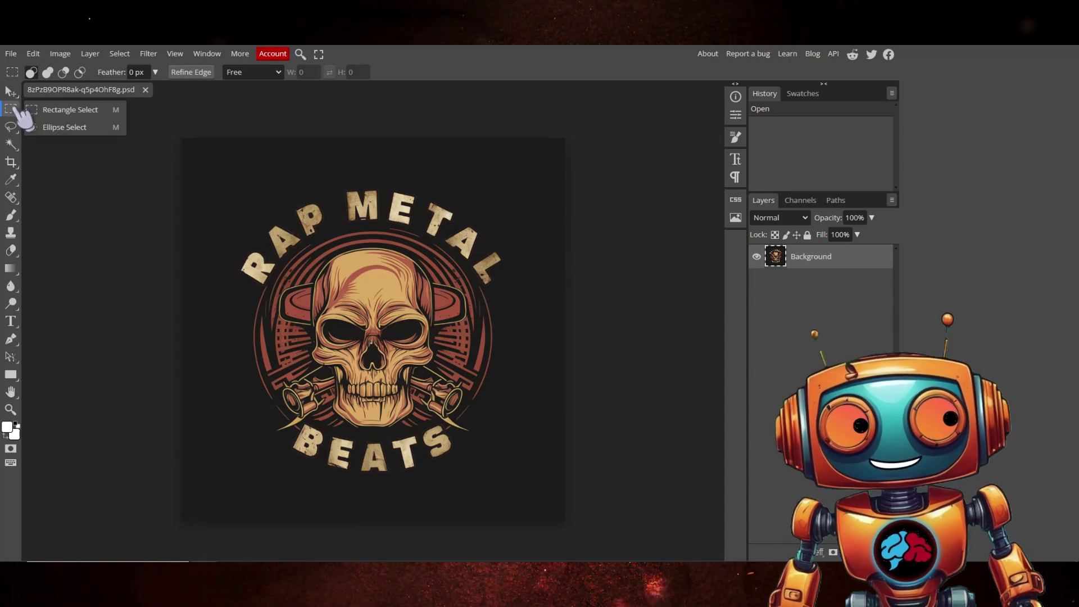
pyautogui.click(66, 129)
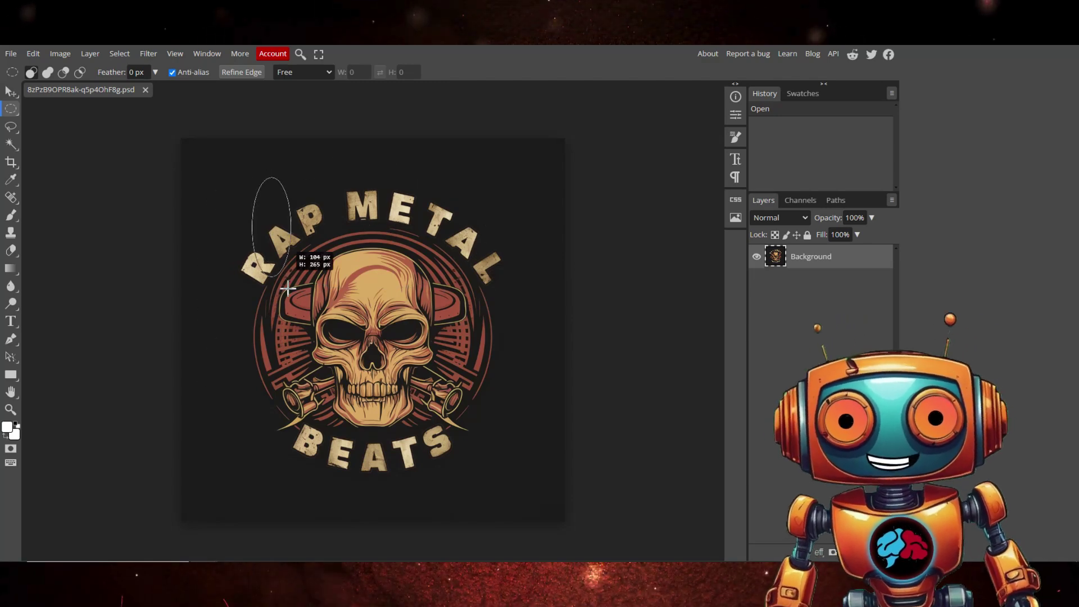
pyautogui.moveTo(340, 157); pyautogui.dragTo(290, 210)
pyautogui.click(437, 172)
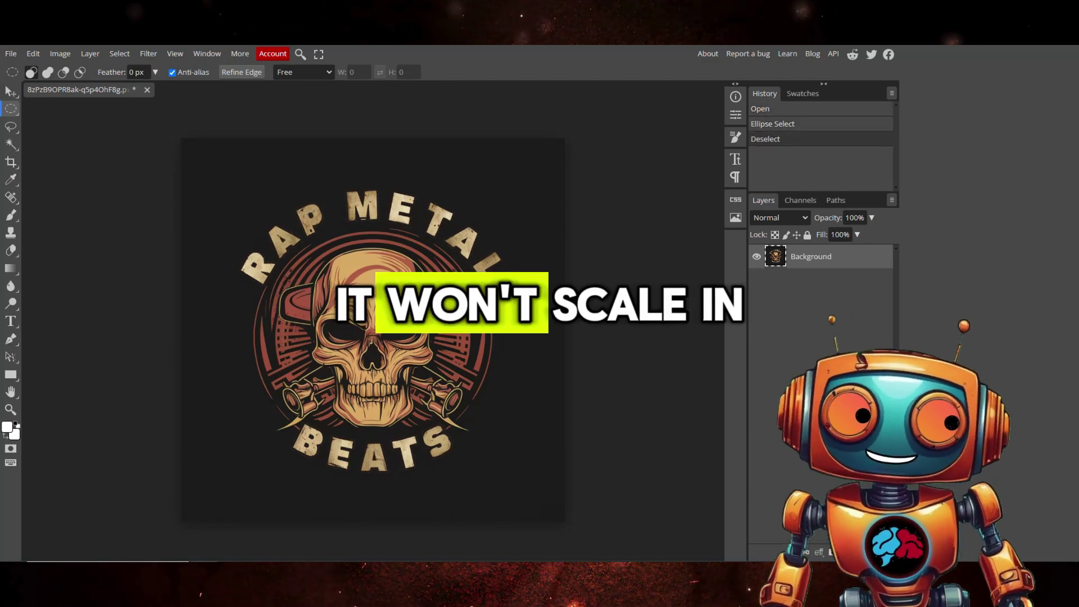
# - Select a centered circle around the skull logo and erase everything outside it to transparency
pyautogui.click(437, 171)
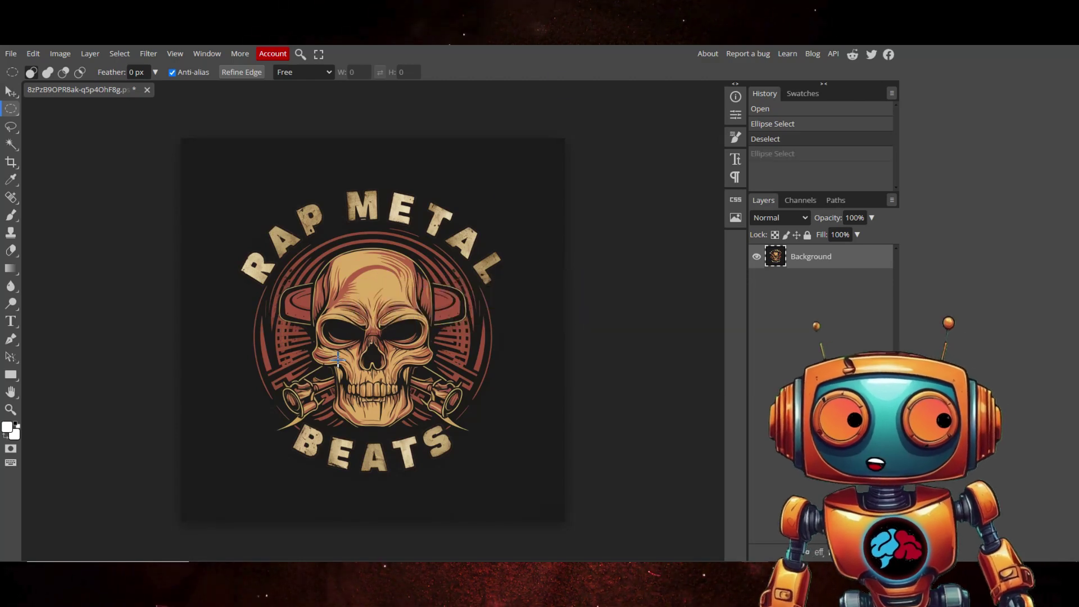
pyautogui.moveTo(499, 401); pyautogui.dragTo(612, 489)
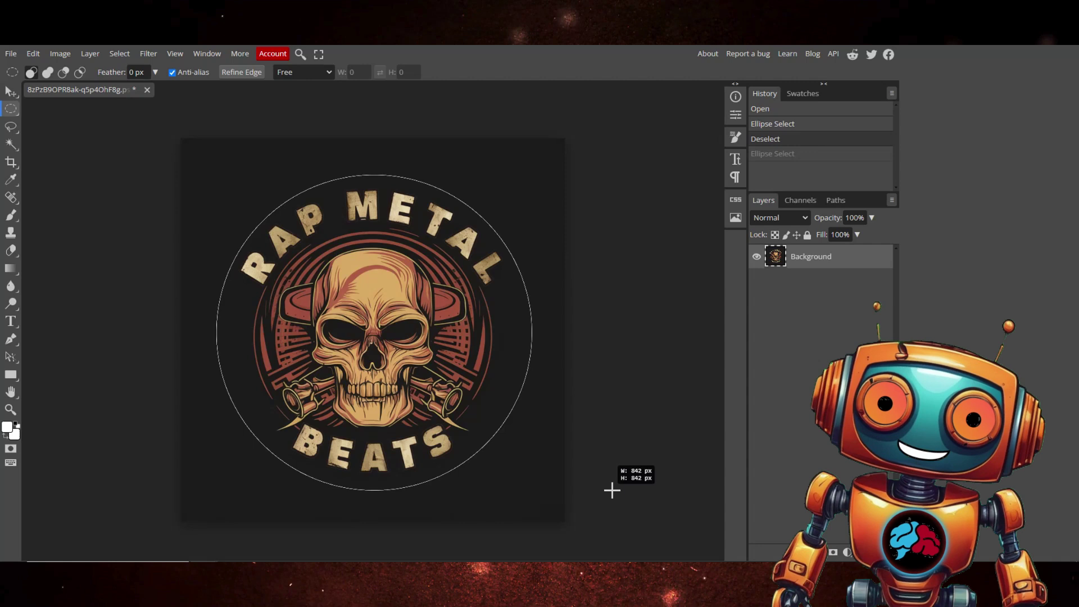
pyautogui.moveTo(612, 490); pyautogui.dragTo(612, 490)
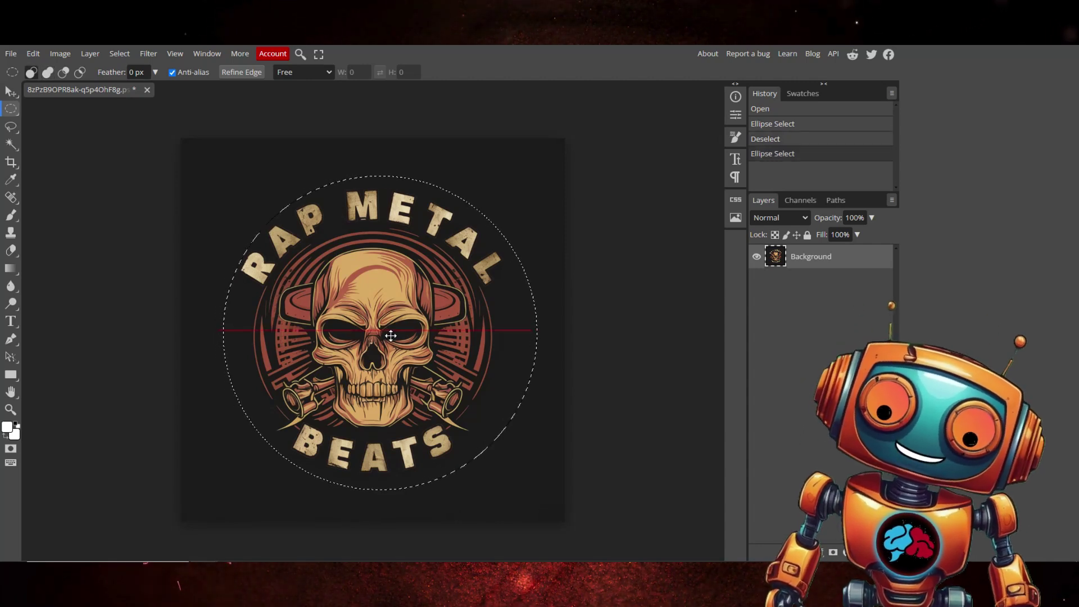
pyautogui.moveTo(384, 333); pyautogui.dragTo(384, 332)
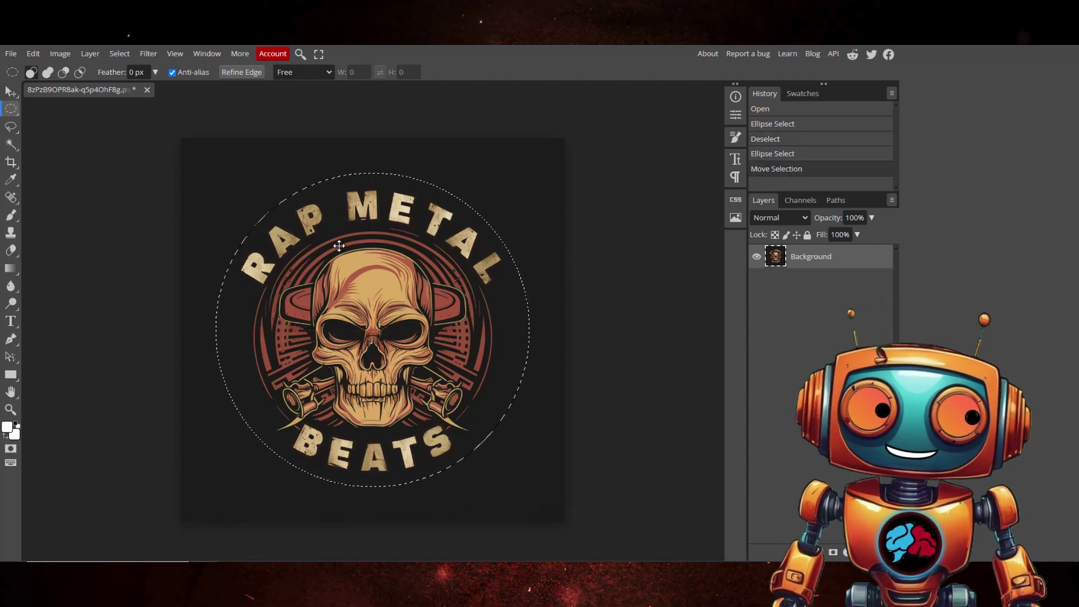
pyautogui.click(131, 54)
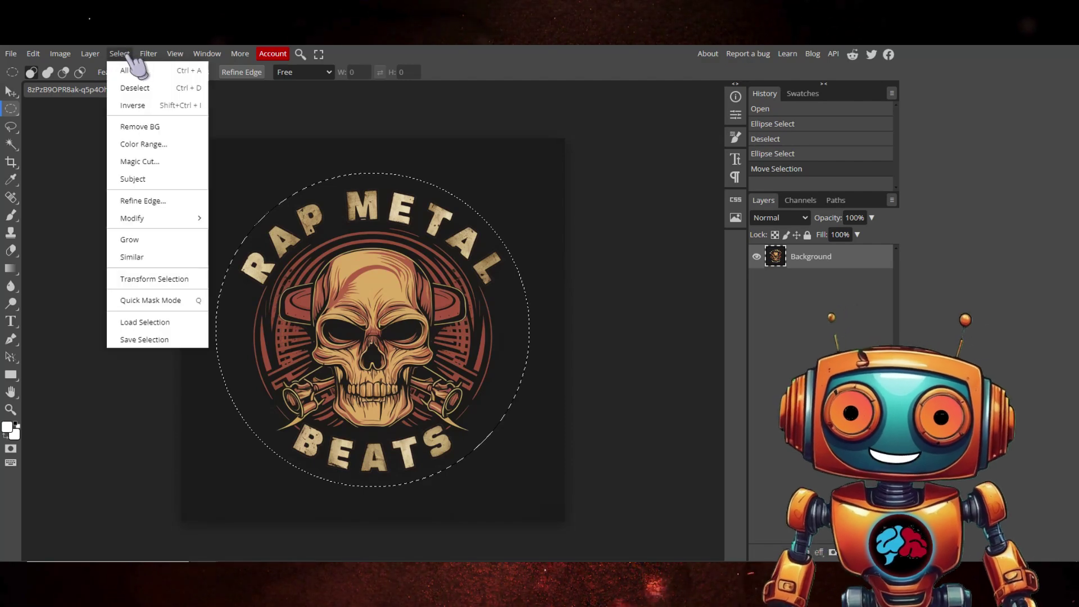
pyautogui.click(136, 106)
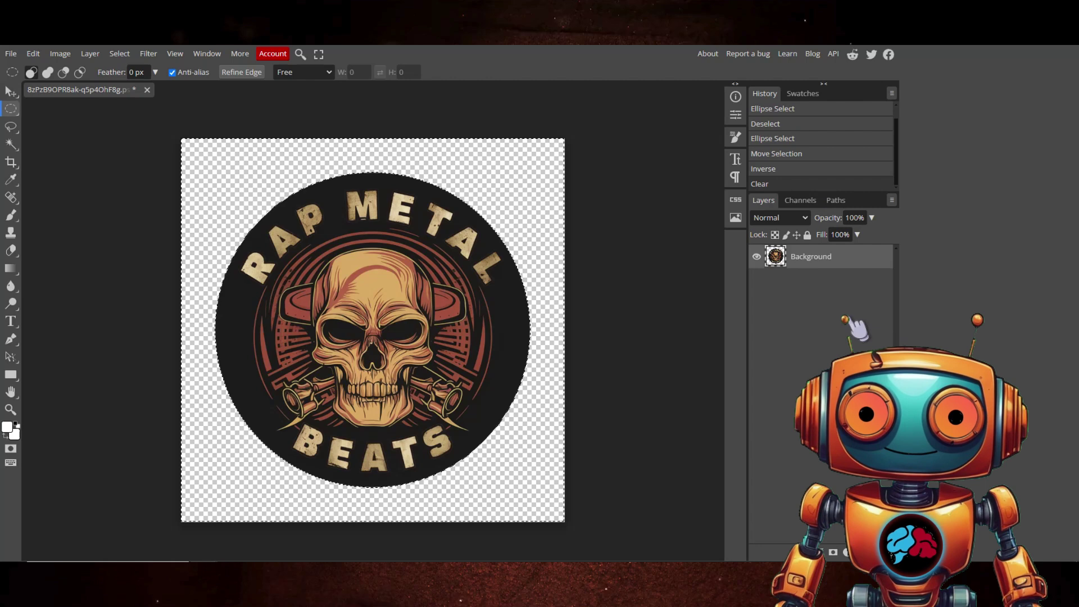
pyautogui.press('Delete')
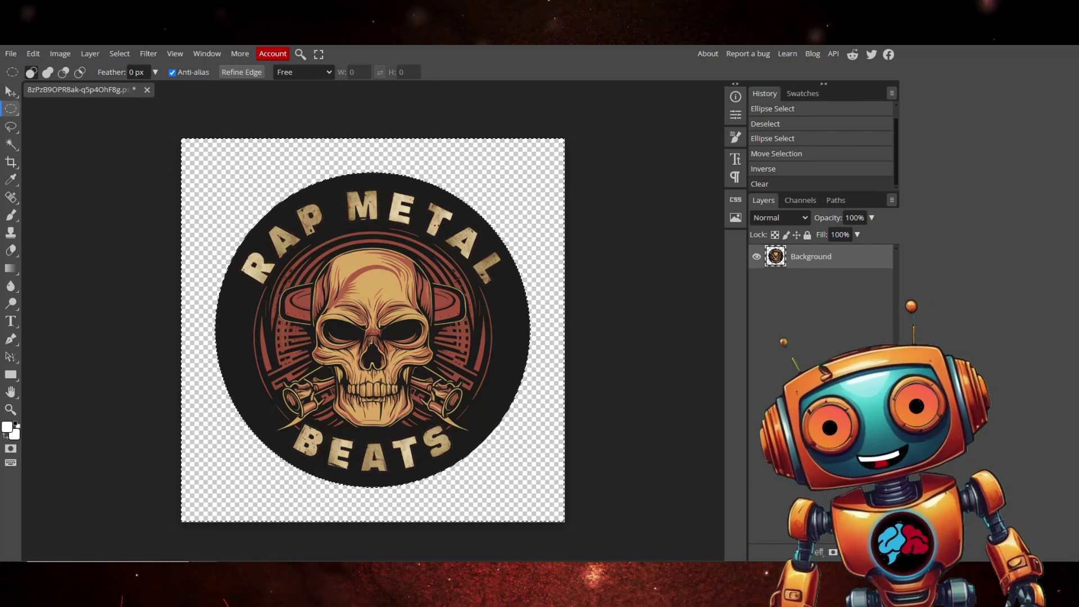
# - Export the circular logo as a PNG and save it
pyautogui.click(11, 54)
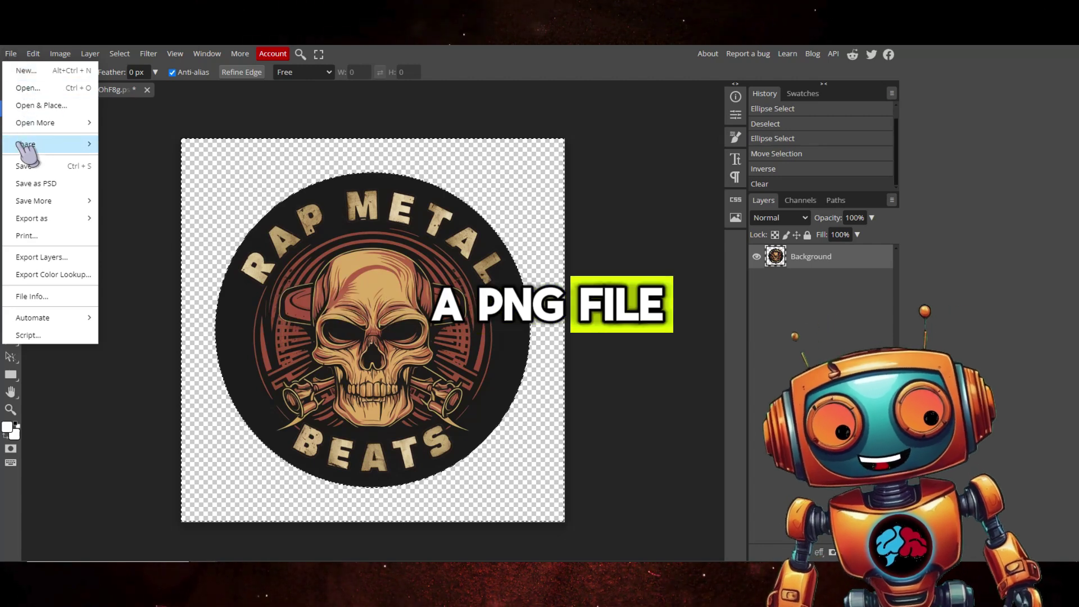
pyautogui.moveTo(51, 219)
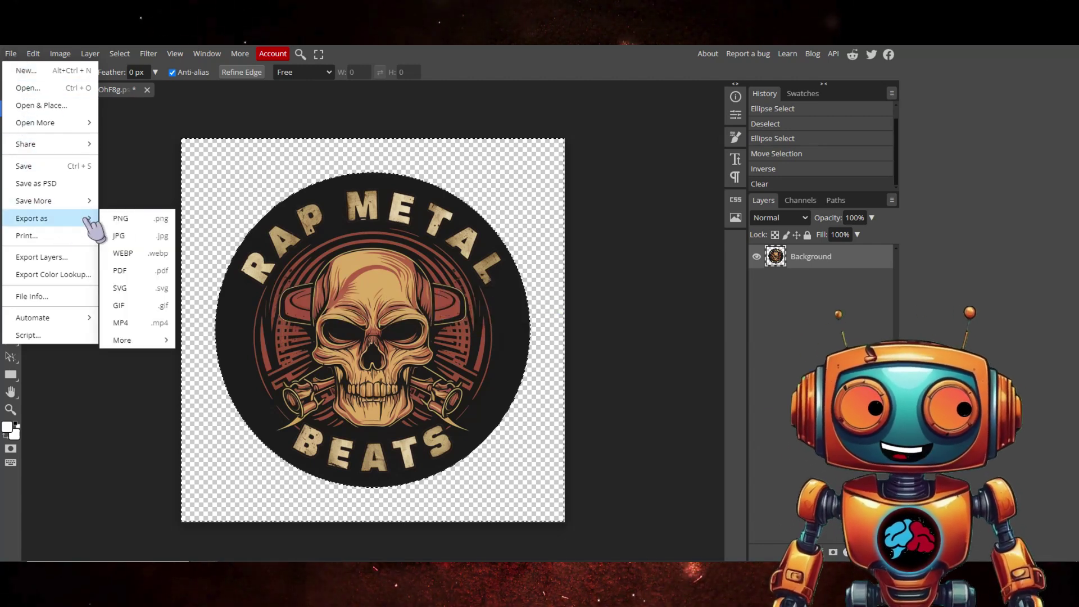
pyautogui.click(158, 222)
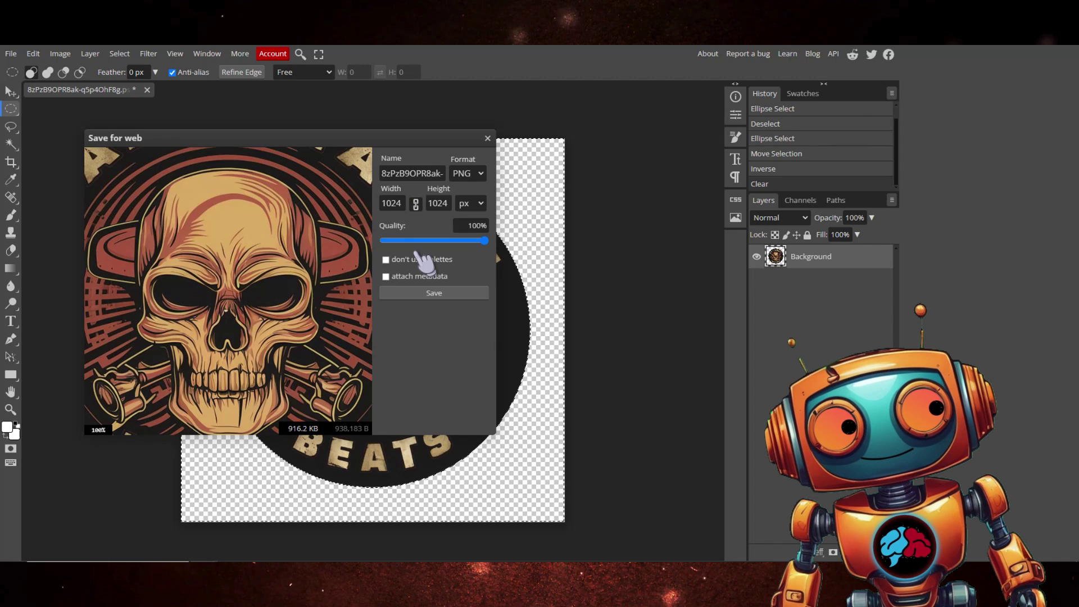
pyautogui.click(431, 293)
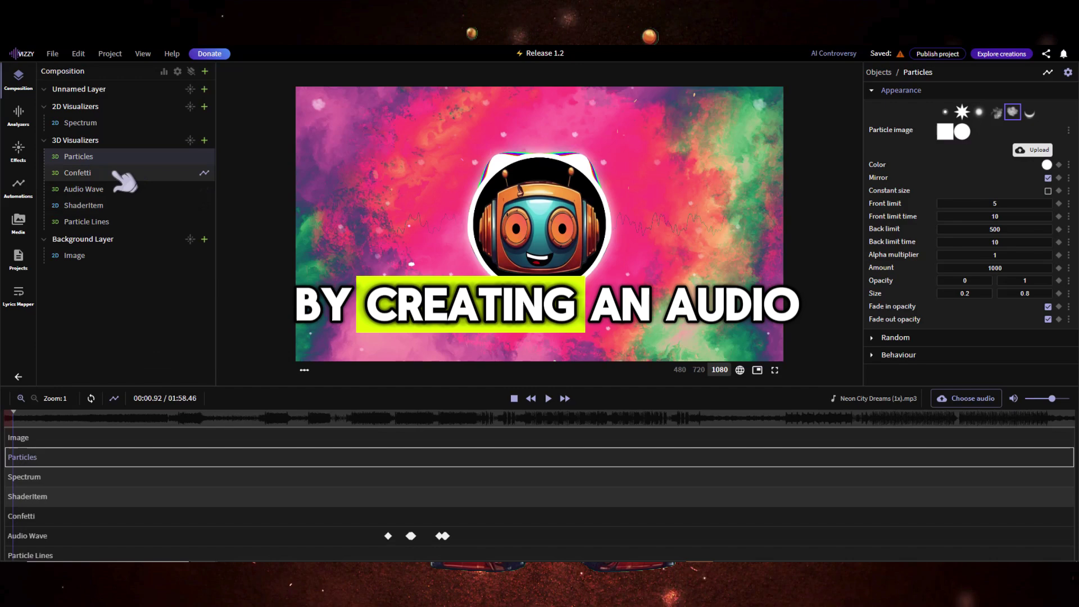
# - Step through the Vizzy visualizer layers with the spacebar
pyautogui.press('space')
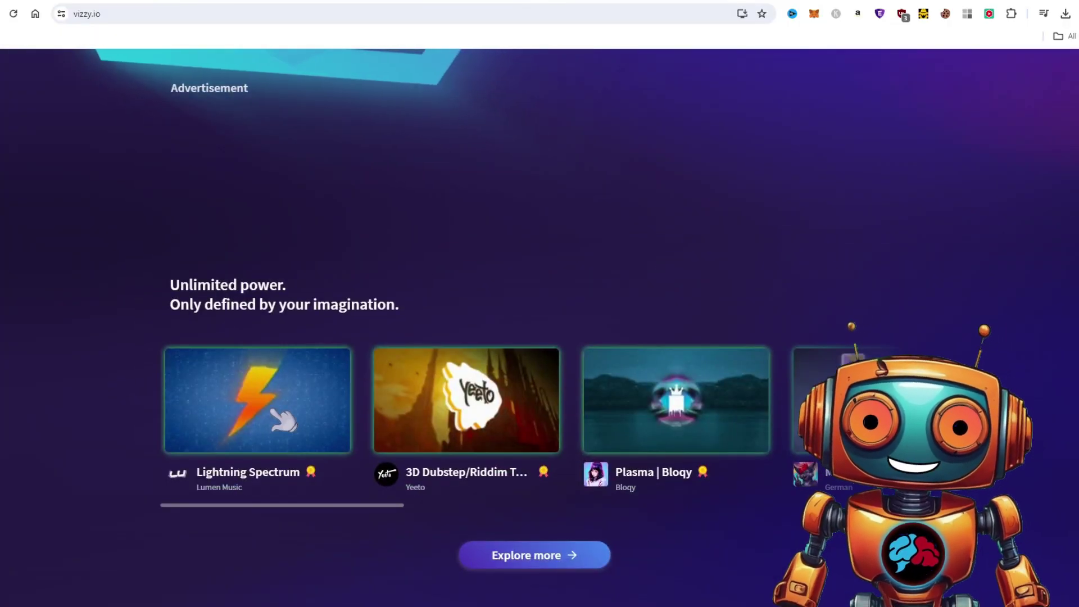
# - In Lightning Spectrum, switch the spectrum to the circle preset and load the transparent logo PNG
pyautogui.click(278, 412)
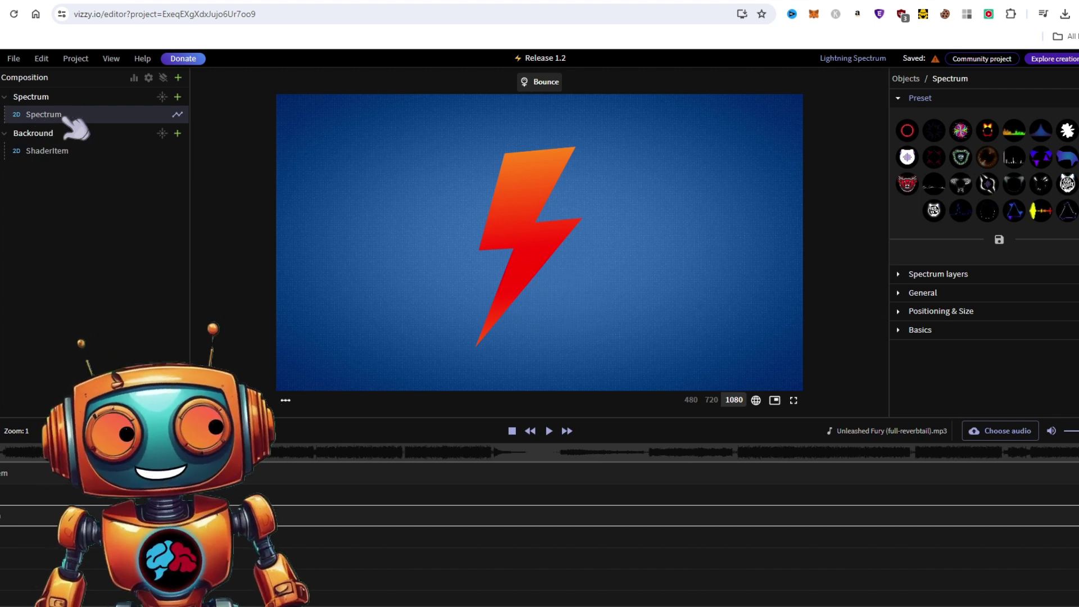
pyautogui.click(906, 295)
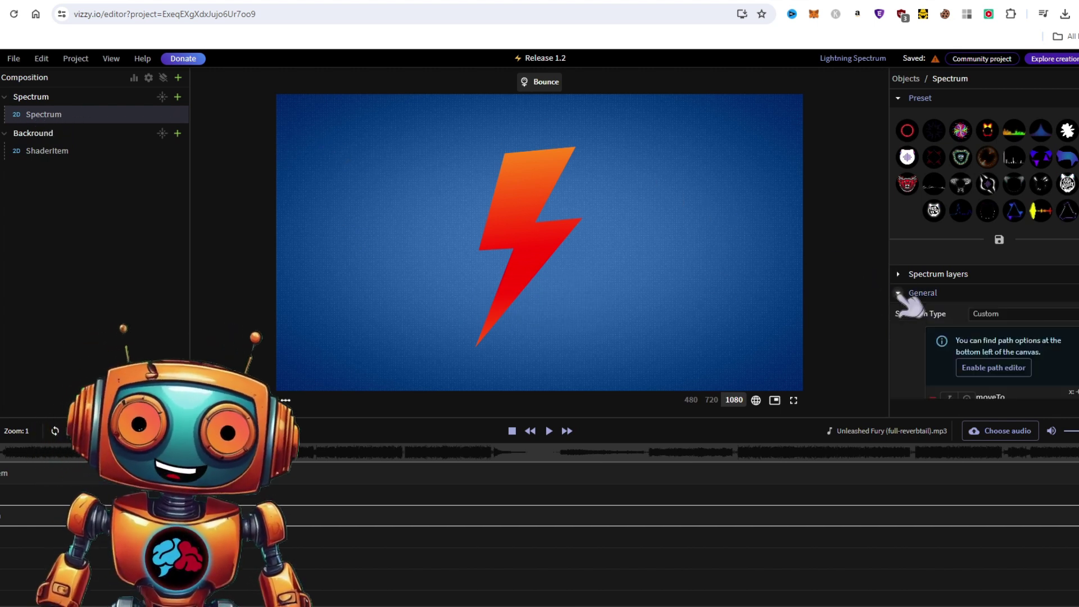
pyautogui.scroll(-2, 980, 315)
pyautogui.scroll(2, 962, 316)
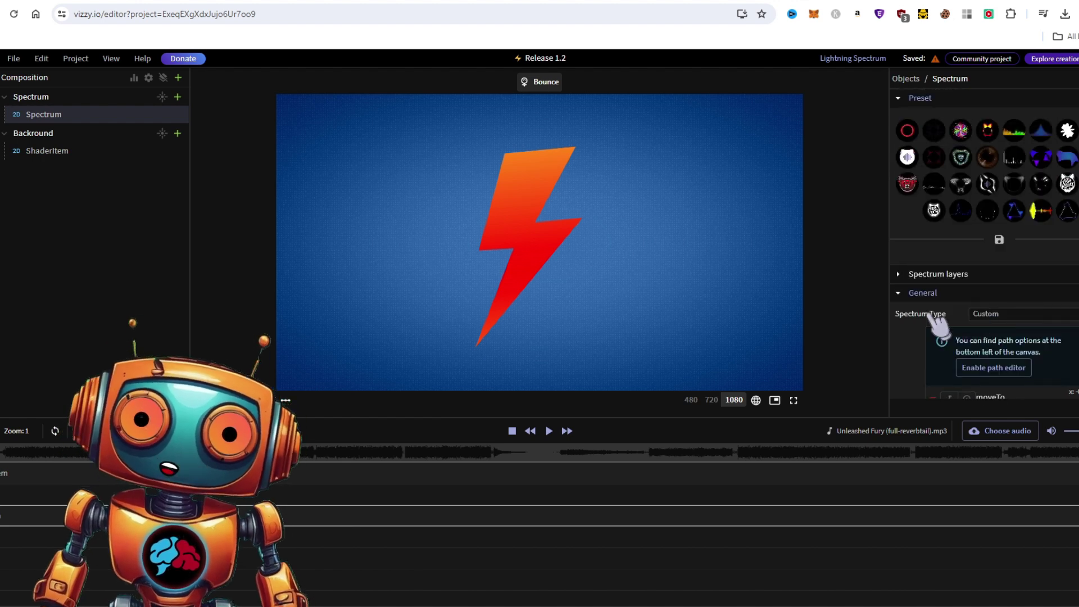
pyautogui.click(907, 184)
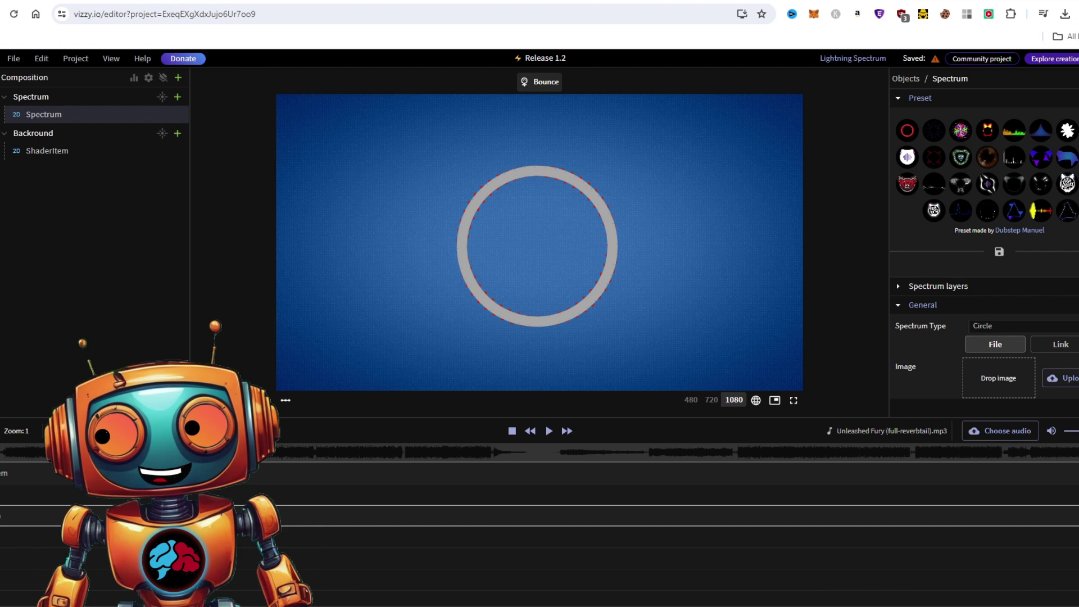
pyautogui.click(1060, 378)
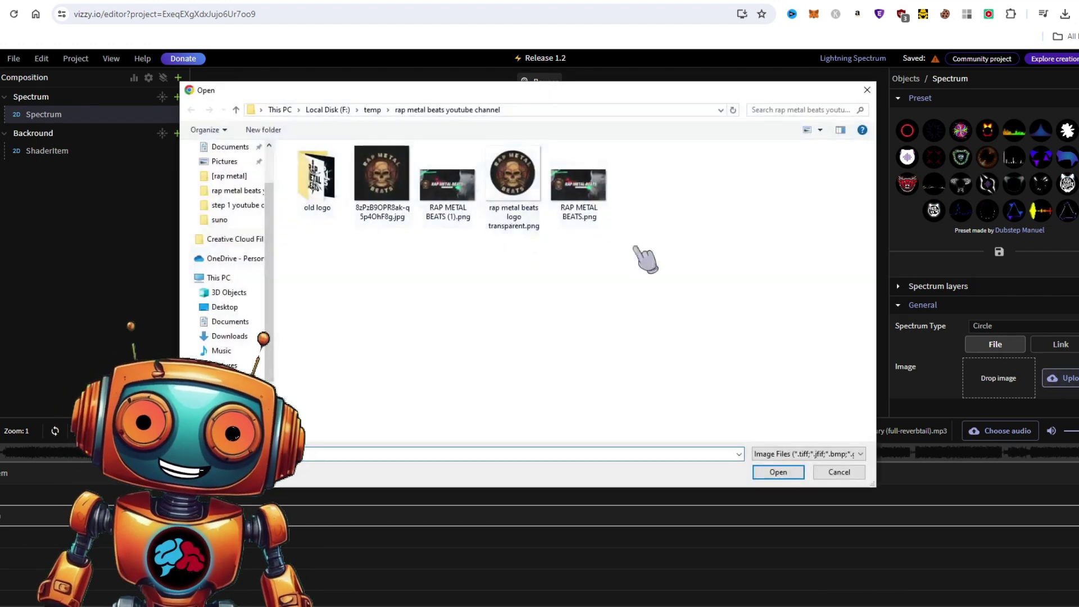
pyautogui.click(525, 195)
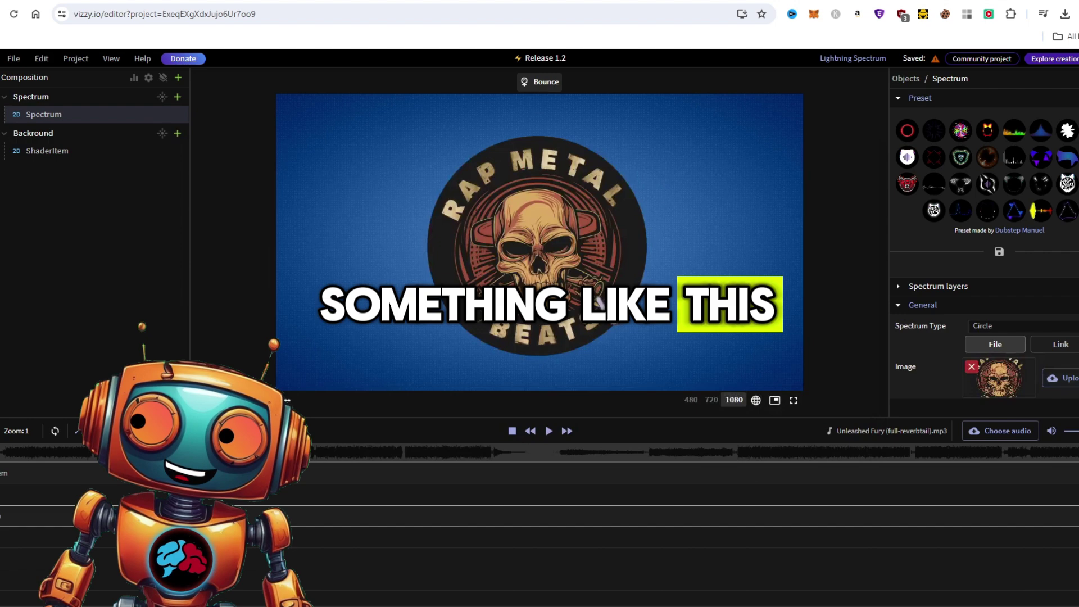
pyautogui.click(549, 433)
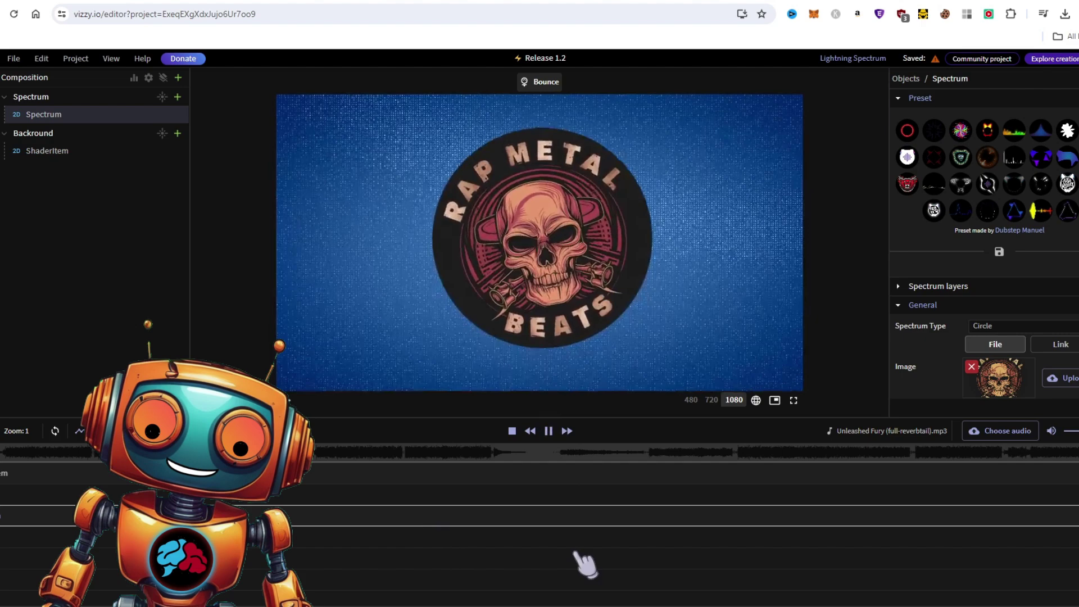
# - Export the logo visualizer as a 1080p, 60 FPS video
pyautogui.click(14, 58)
pyautogui.click(48, 79)
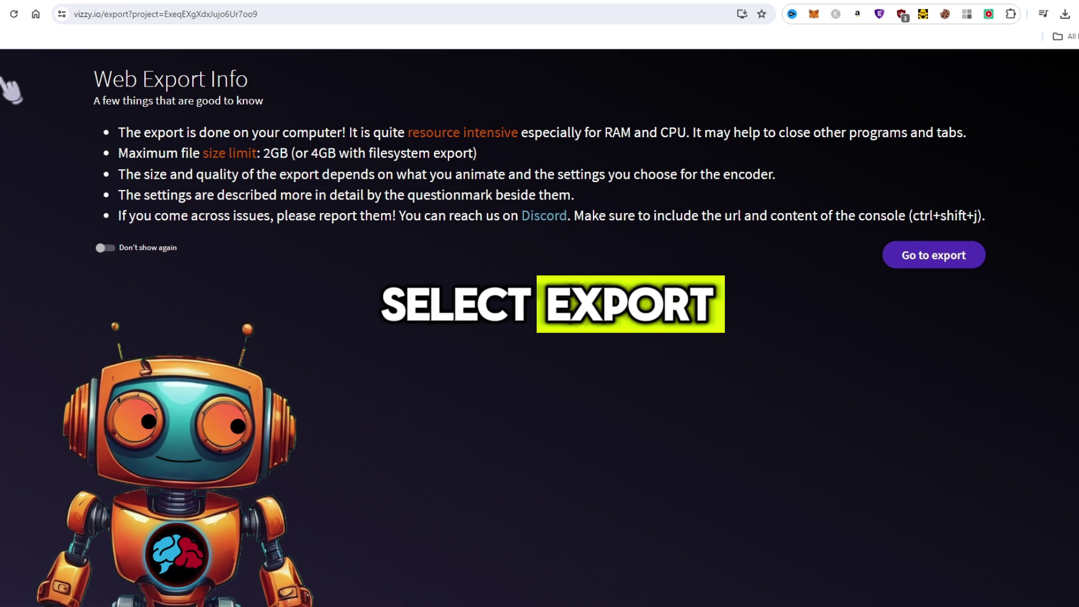
pyautogui.click(933, 255)
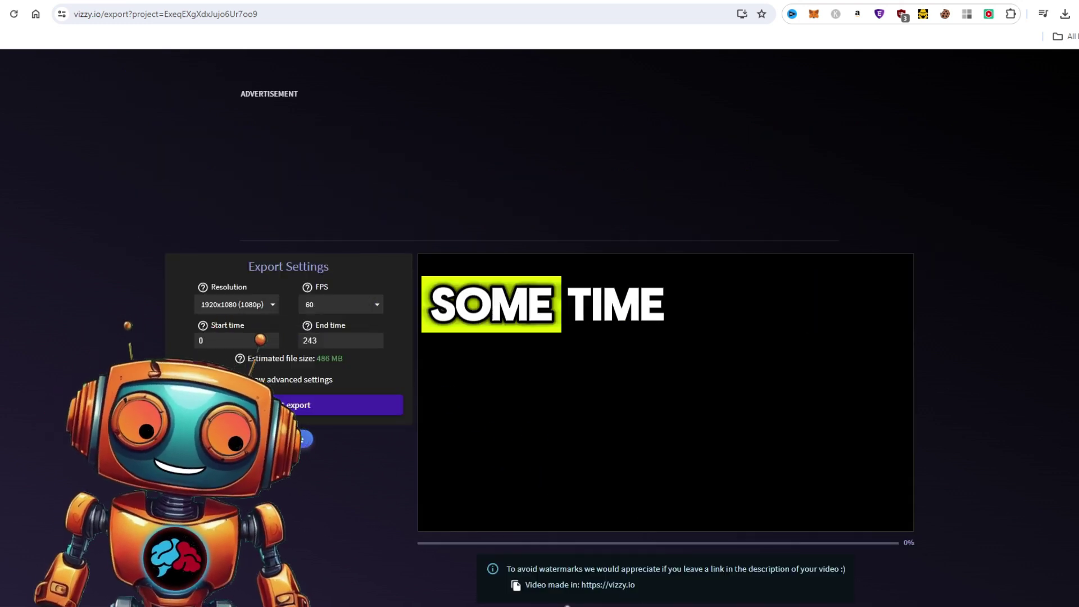
pyautogui.click(299, 410)
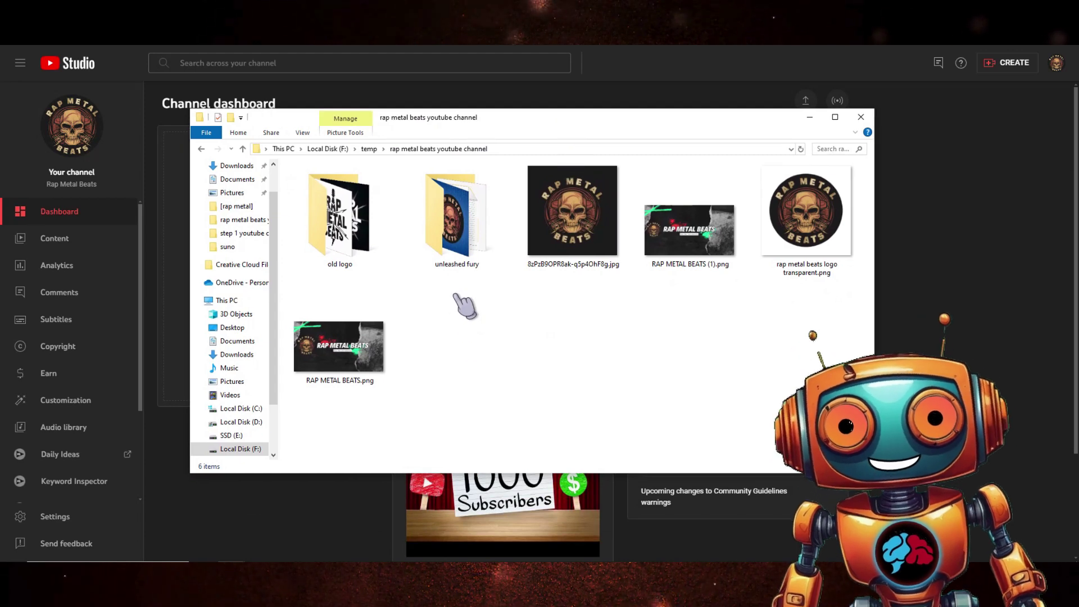
# - Check the exported mp4 in the unleashed fury folder, then return to the channel folder
pyautogui.doubleClick(480, 261)
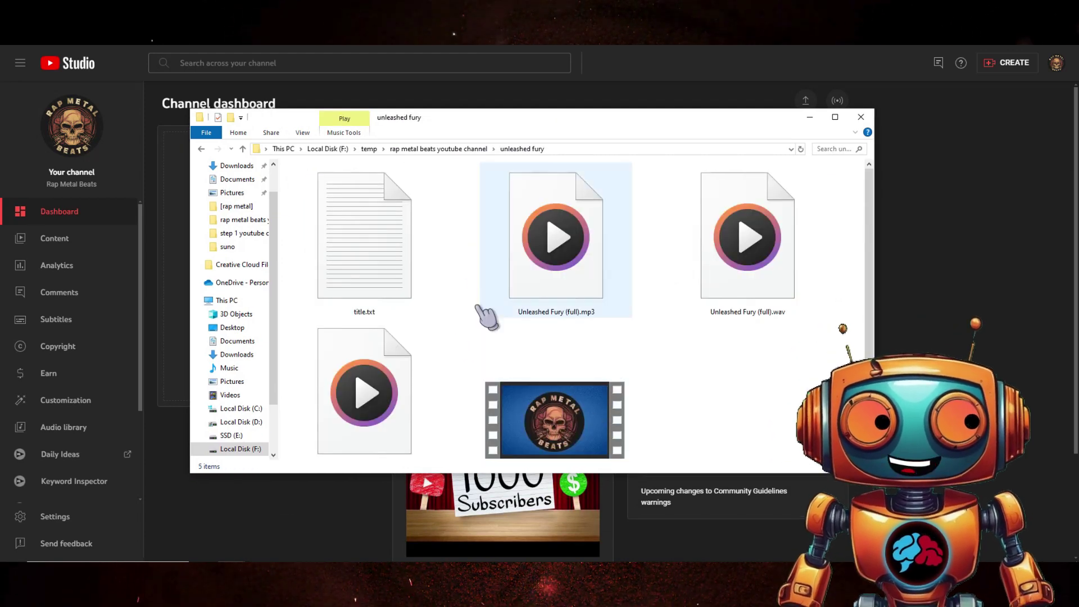
pyautogui.scroll(-1, 674, 276)
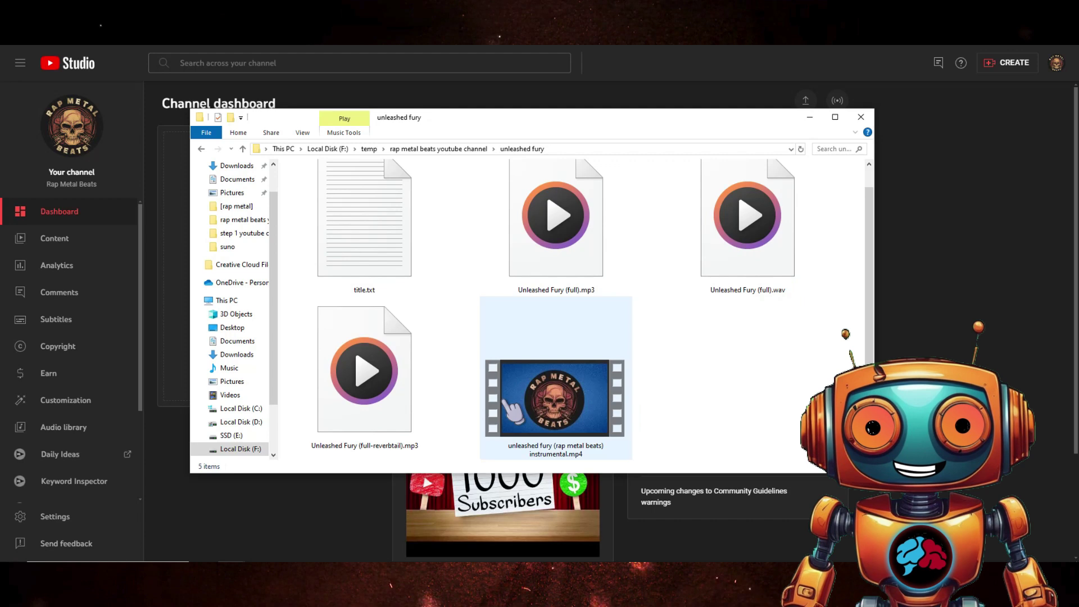
pyautogui.click(451, 148)
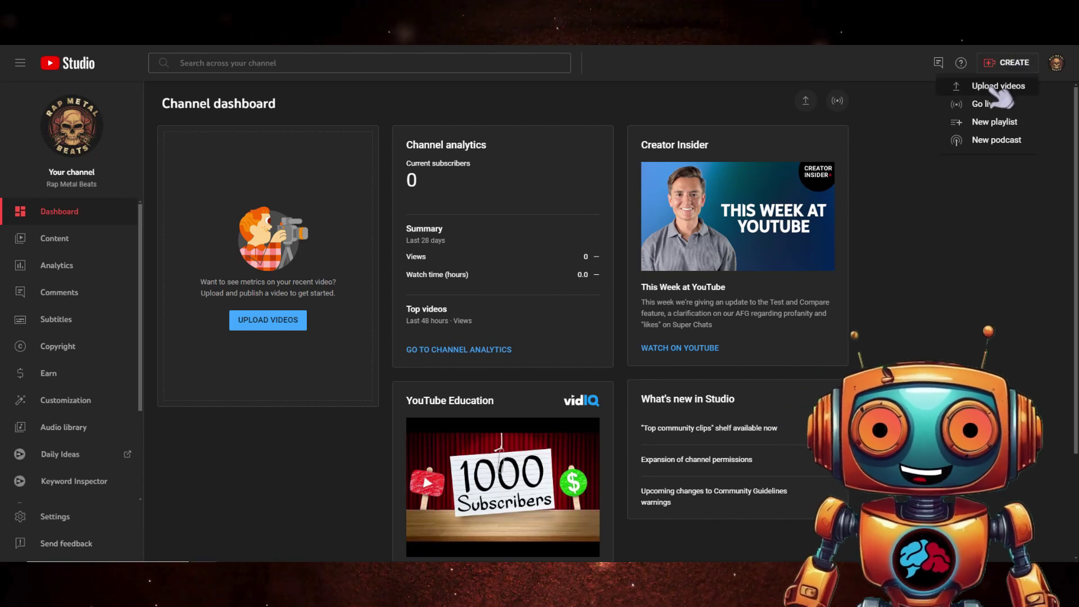
# - Upload the exported Unleashed Fury instrumental MP4 into YouTube Studio
pyautogui.click(998, 88)
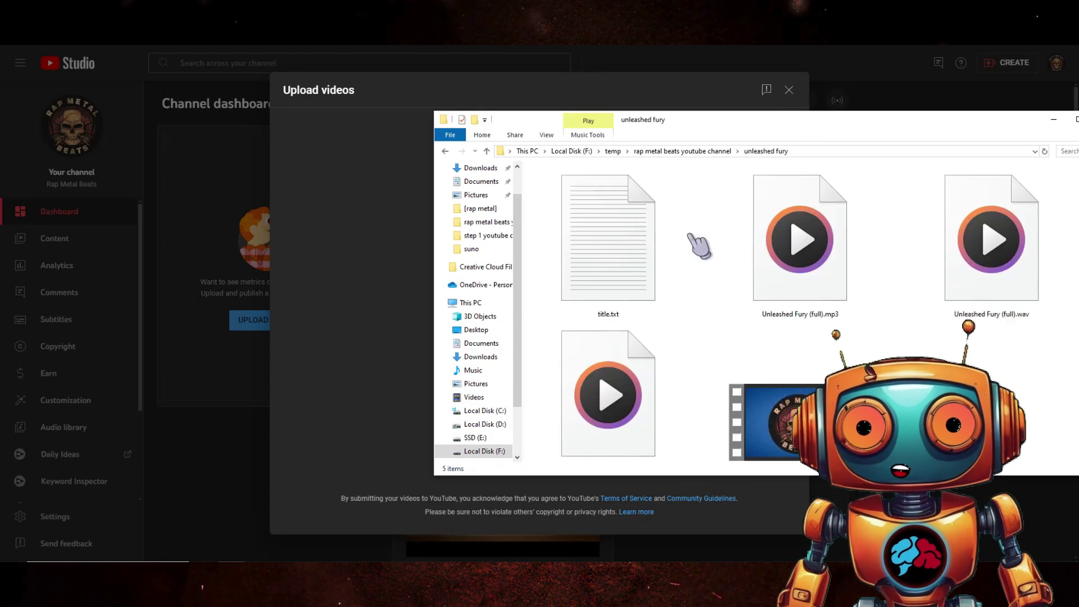
pyautogui.click(765, 385)
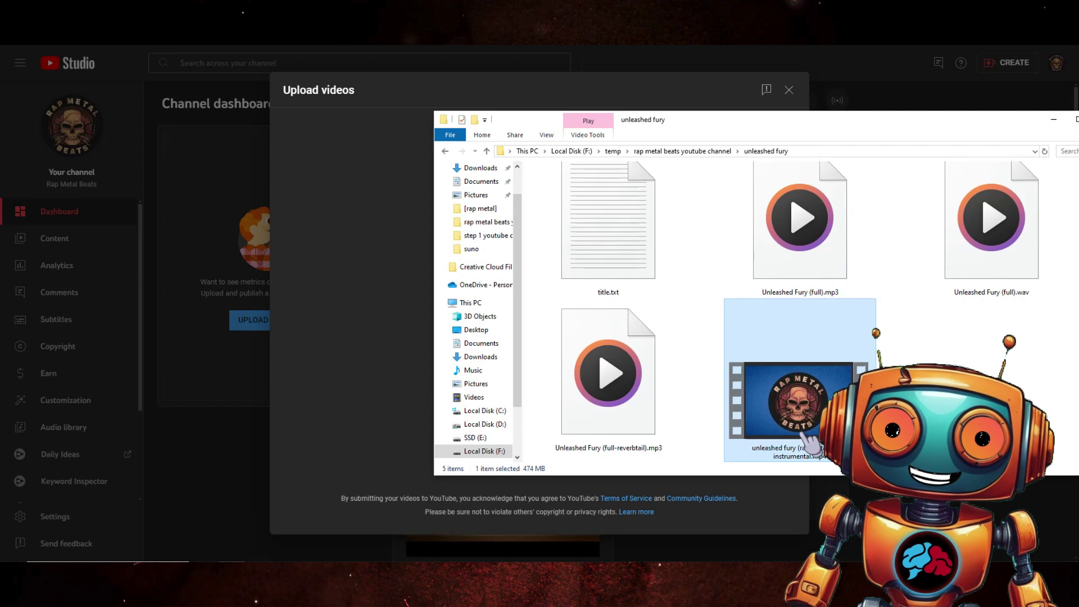
pyautogui.moveTo(765, 385); pyautogui.dragTo(664, 321)
# - Paste the title 'Rap Metal Beats - Unleashed Fury (instrumental) - trap metal type beat' and the description
pyautogui.hotkey('ctrl', 'a')
pyautogui.write('Rap Metal Beats - Unleashed Fury (instrumental) - trap metal type beat')
pyautogui.click(405, 321)
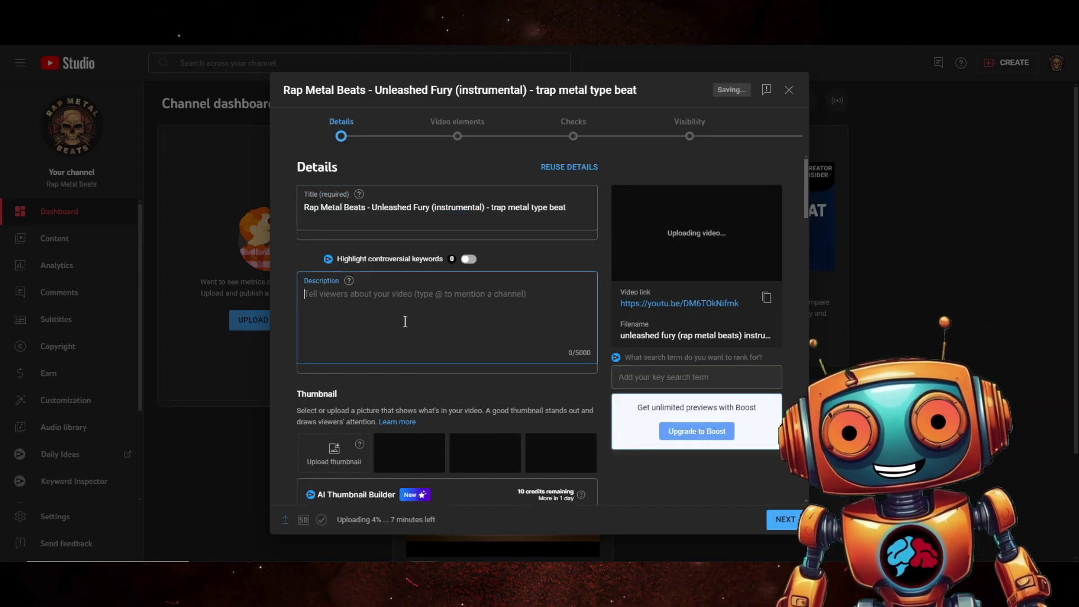
pyautogui.hotkey('ctrl', 'v')
pyautogui.scroll(-10, 359, 287)
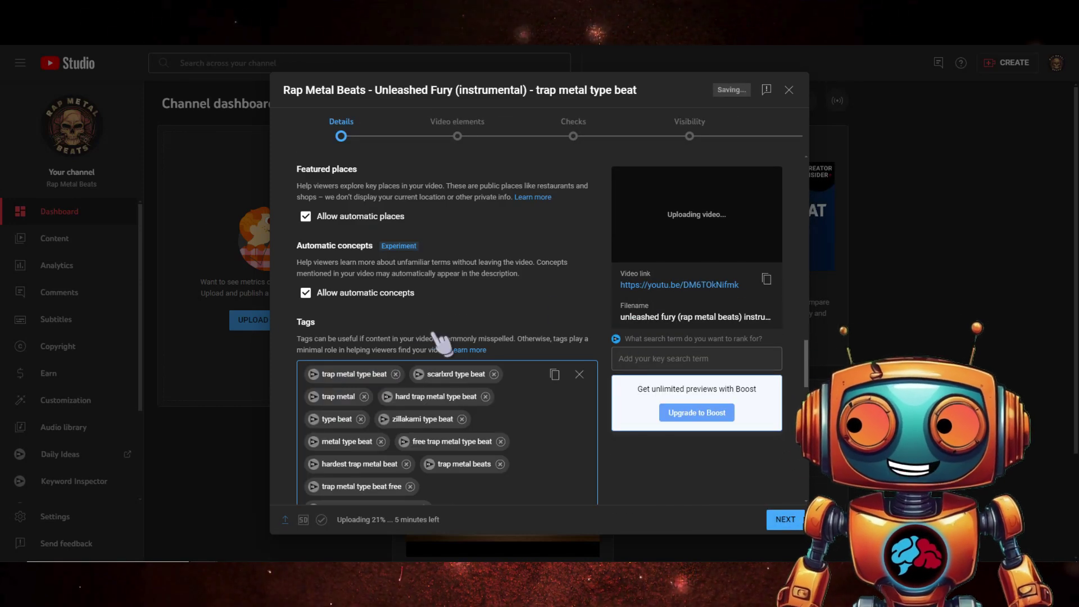
pyautogui.scroll(-5, 561, 325)
pyautogui.scroll(-5, 390, 340)
pyautogui.scroll(-1, 390, 340)
pyautogui.scroll(-1, 494, 362)
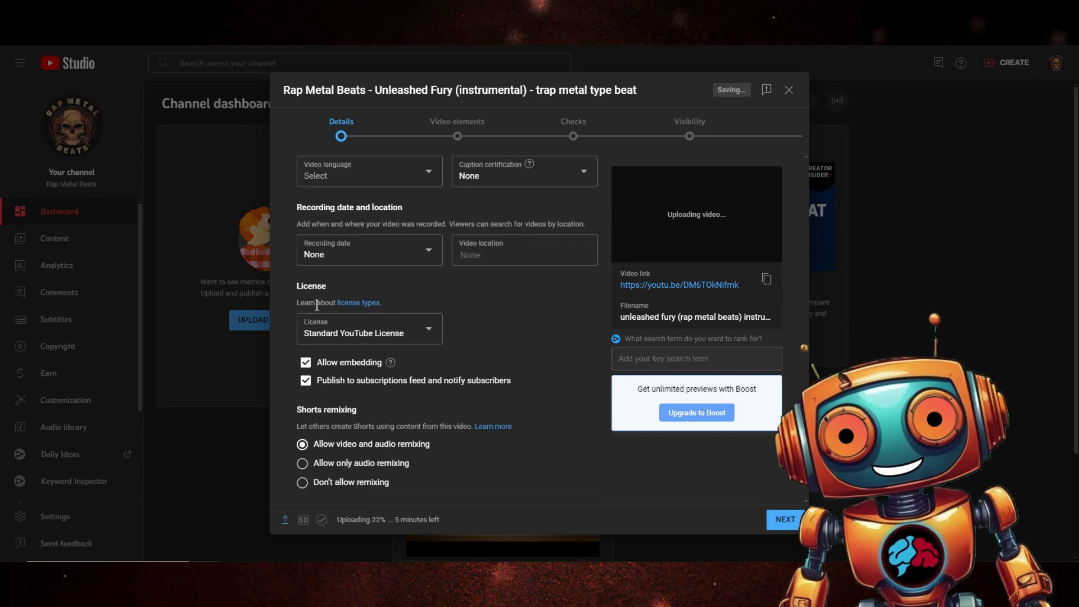
pyautogui.scroll(-1, 354, 396)
pyautogui.scroll(-2, 363, 413)
pyautogui.scroll(-2, 372, 430)
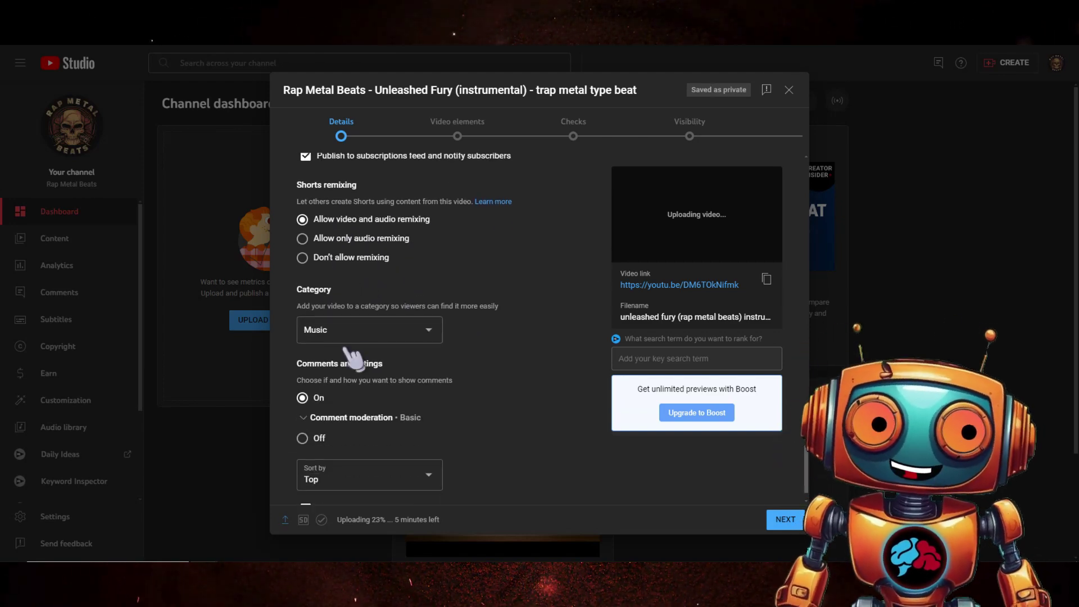
pyautogui.scroll(-1, 422, 436)
pyautogui.scroll(2, 590, 448)
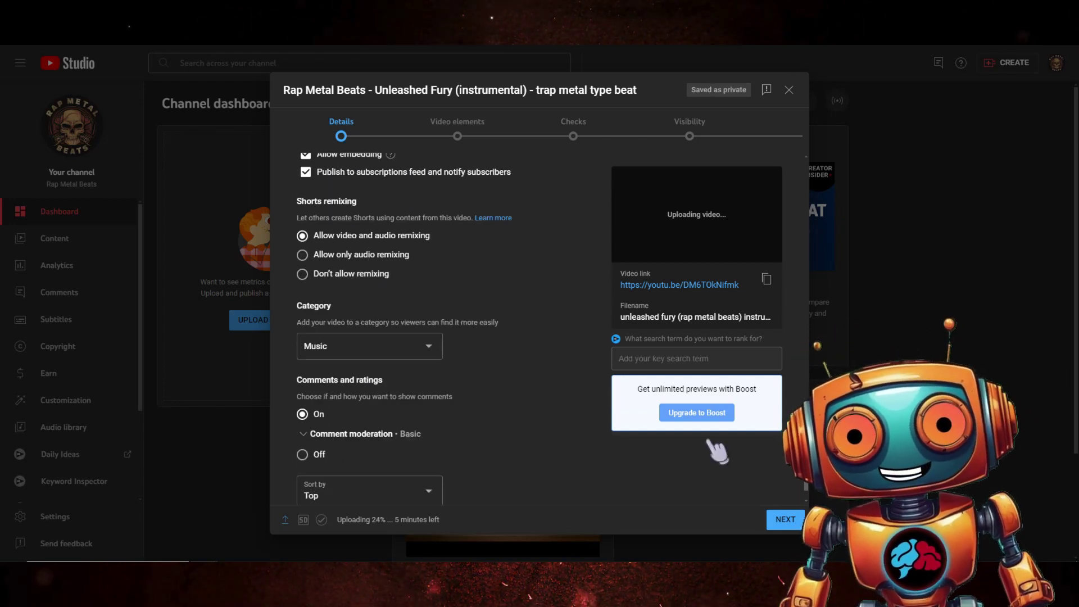
# - Advance past Video elements and Checks, then publish the Unleashed Fury video as Public
pyautogui.click(784, 521)
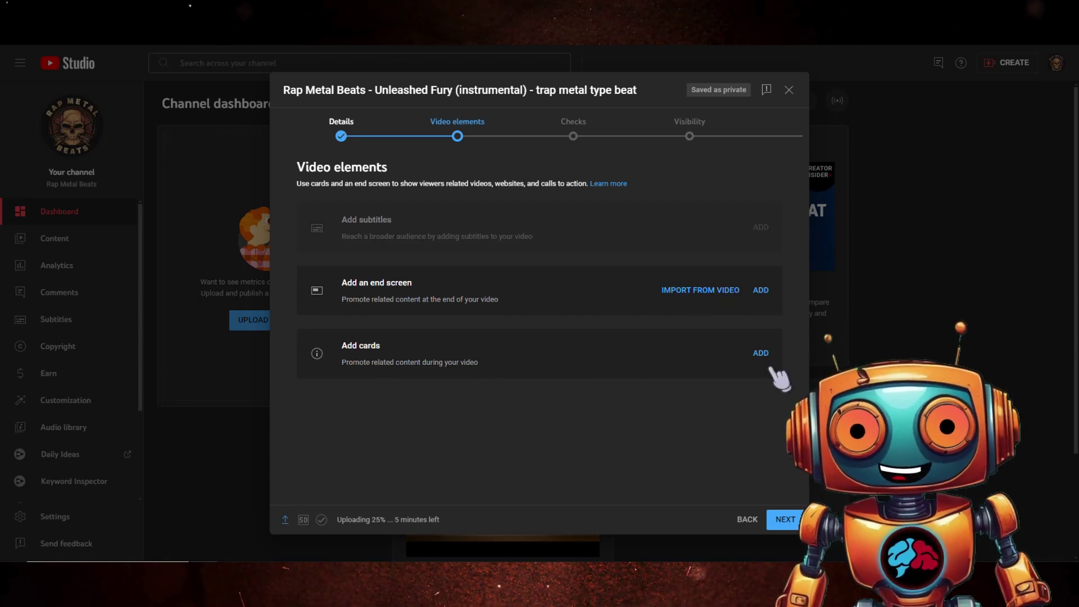
pyautogui.click(785, 519)
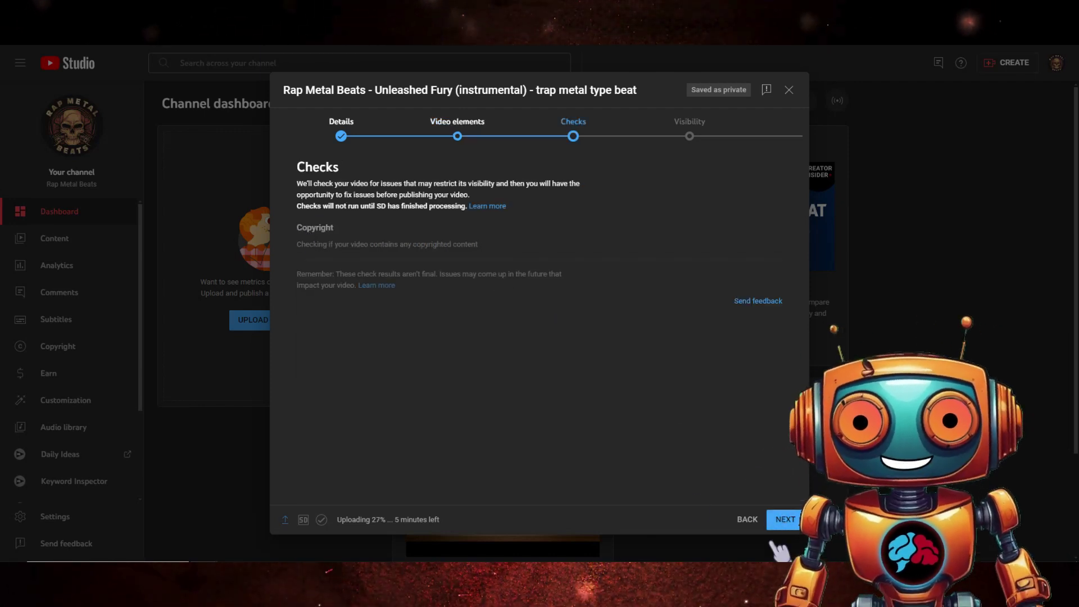
pyautogui.click(785, 520)
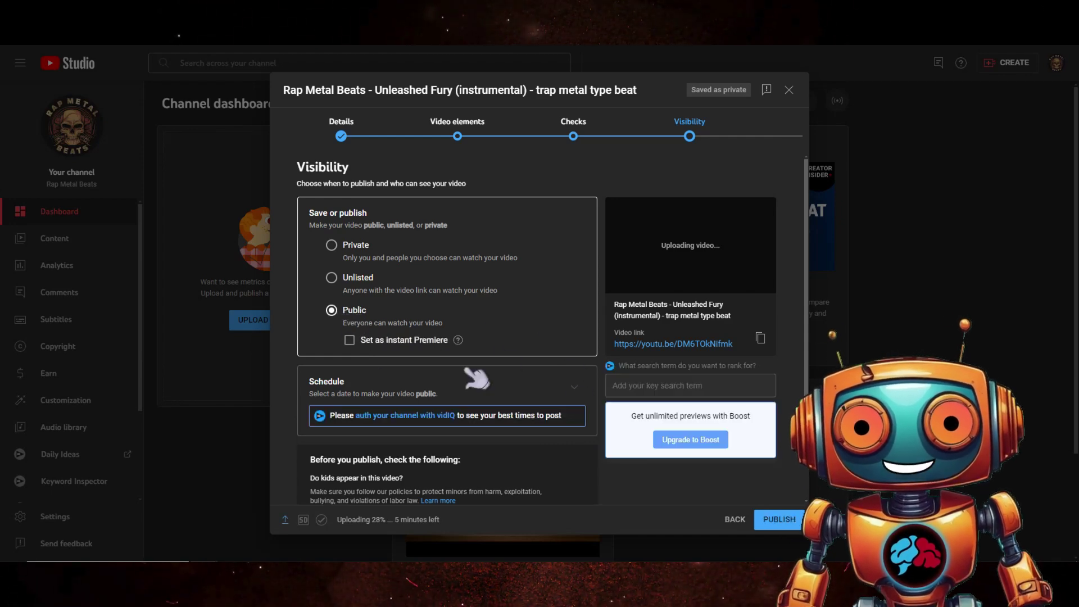
pyautogui.click(779, 519)
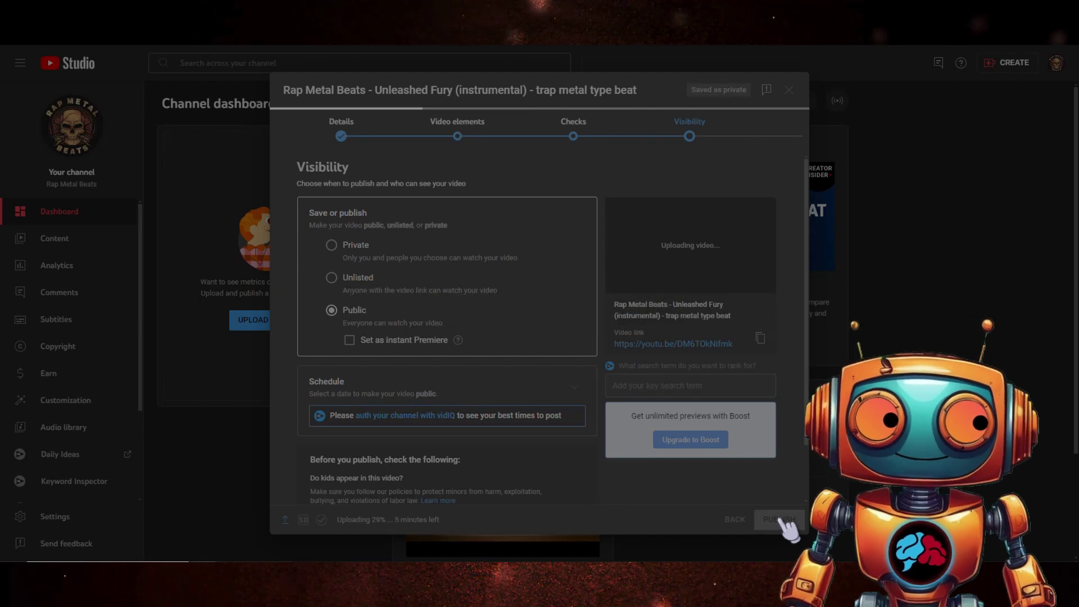